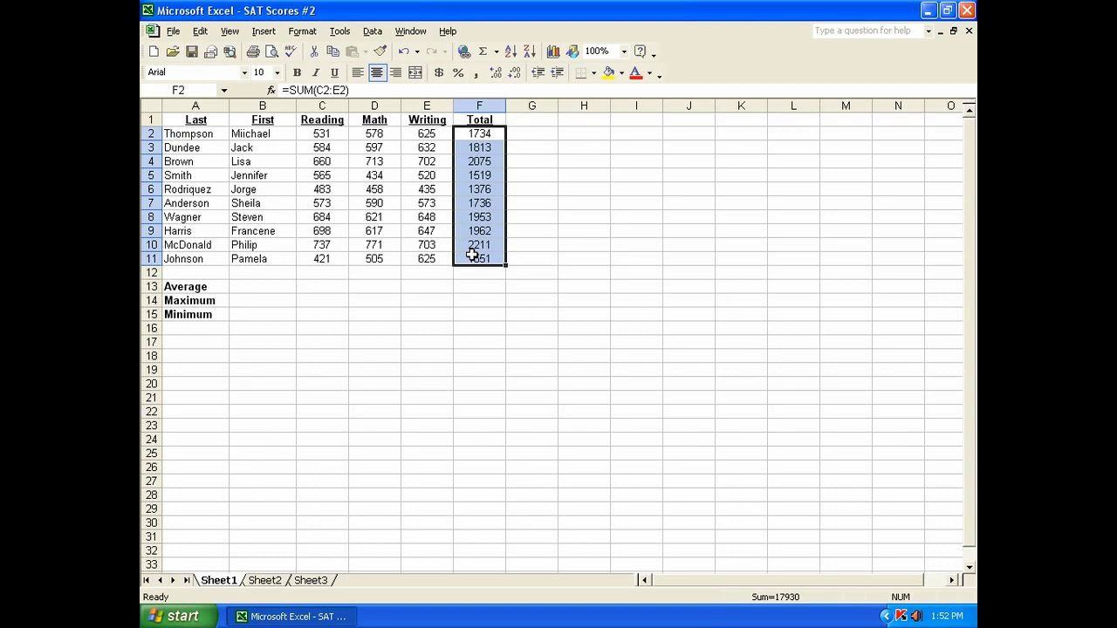
Step: Bold the Total values F2:F11 and the summary block C13:F15
{"action": "left_click", "coordinate": [297, 72]}
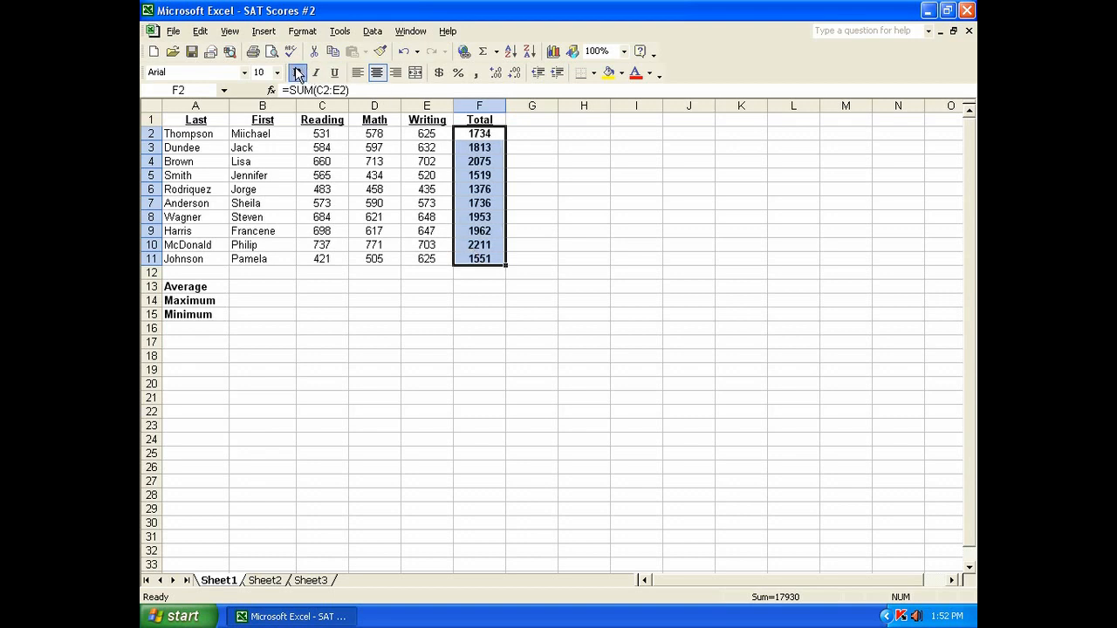
{"action": "left_click", "coordinate": [328, 287]}
{"action": "left_click_drag", "start_coordinate": [335, 287], "coordinate": [475, 314]}
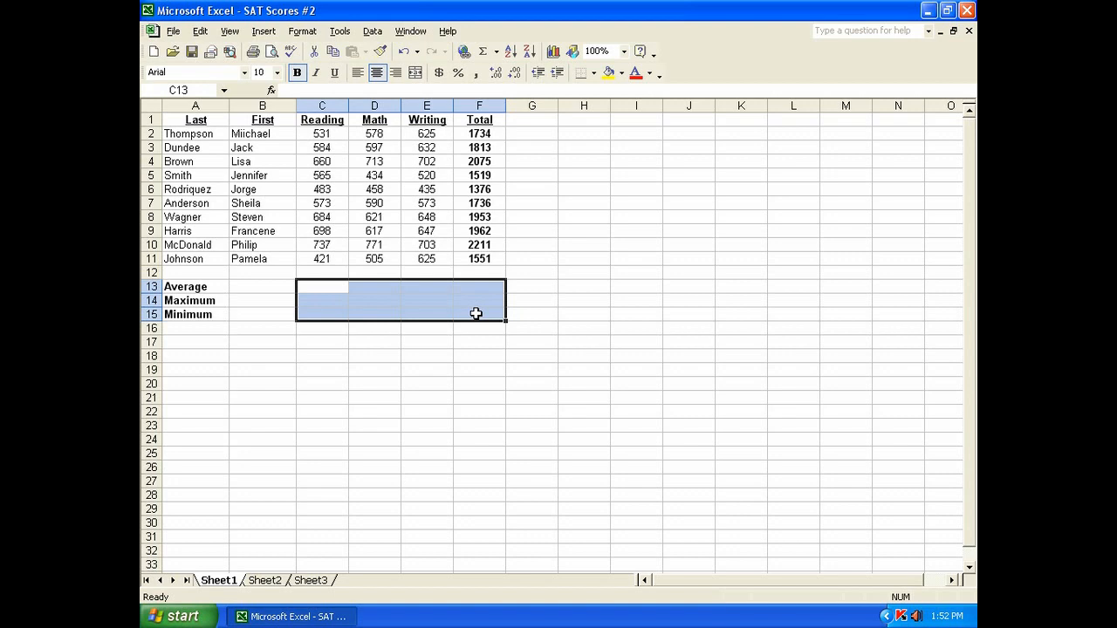
{"action": "left_click", "coordinate": [298, 73]}
Step: Enter an AVERAGE formula in C13 over the Reading scores C2:C11
{"action": "left_click", "coordinate": [330, 287]}
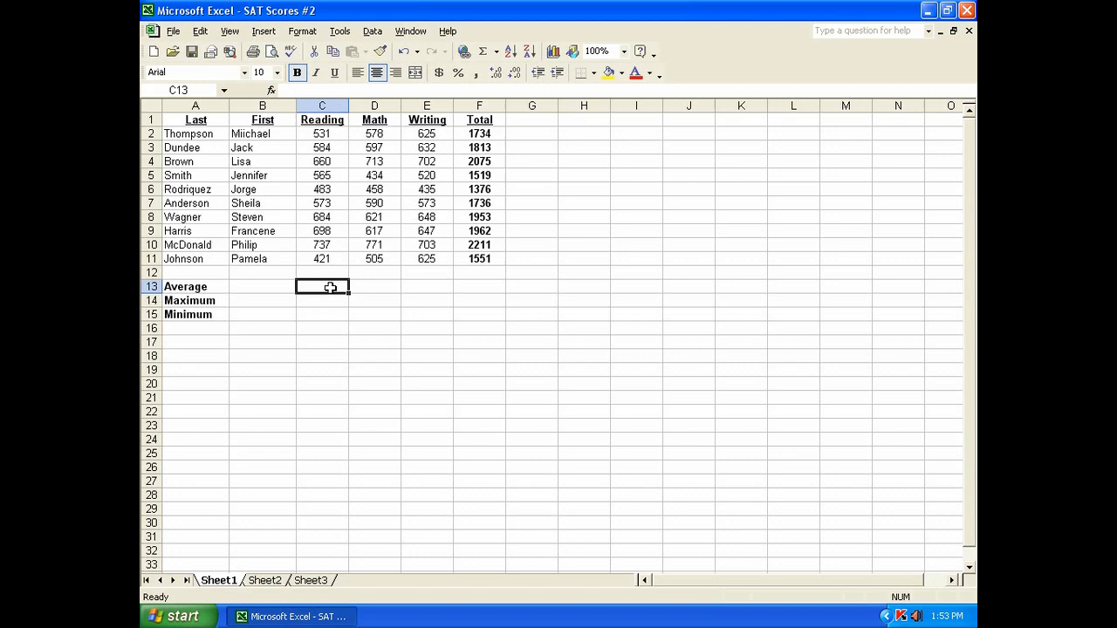
{"action": "left_click_drag", "start_coordinate": [321, 124], "coordinate": [457, 120]}
{"action": "left_click", "coordinate": [323, 290]}
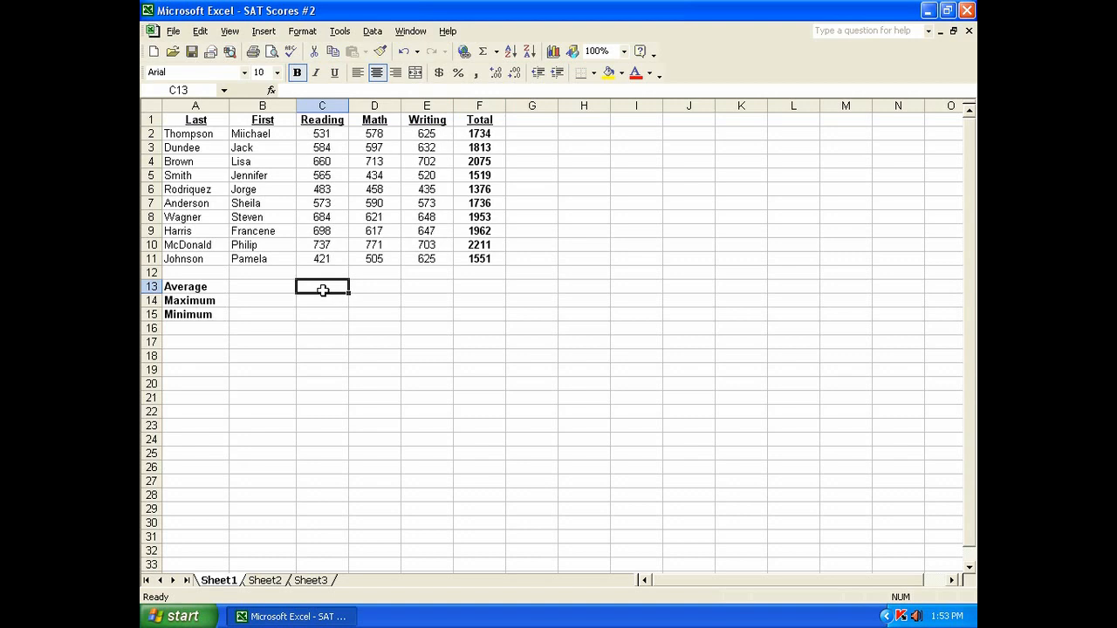
{"action": "left_click", "coordinate": [497, 54]}
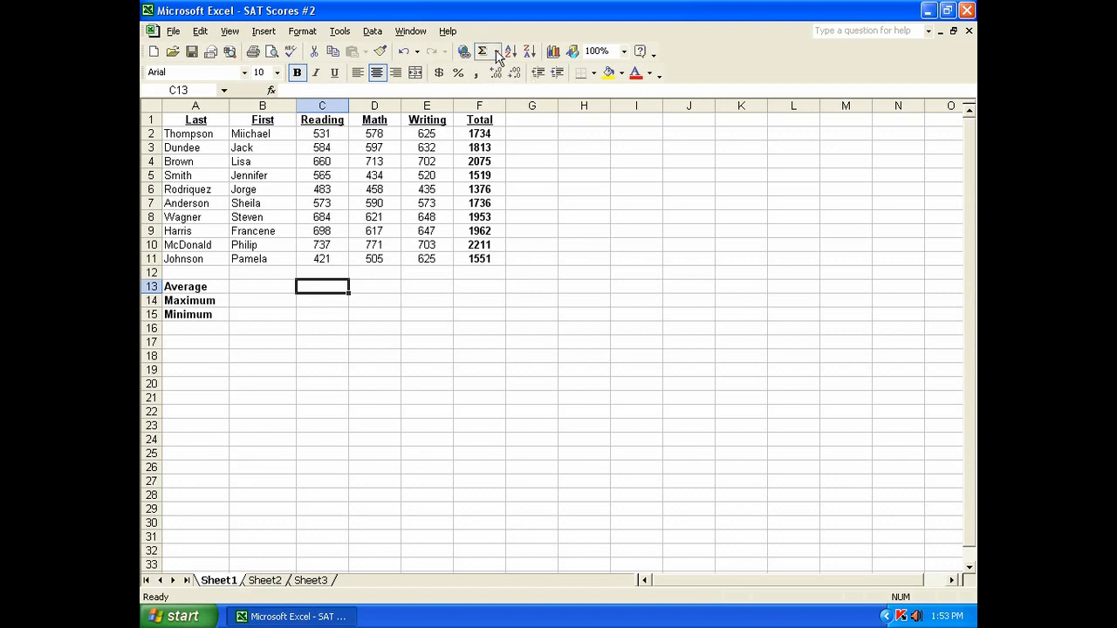
{"action": "left_click", "coordinate": [515, 89]}
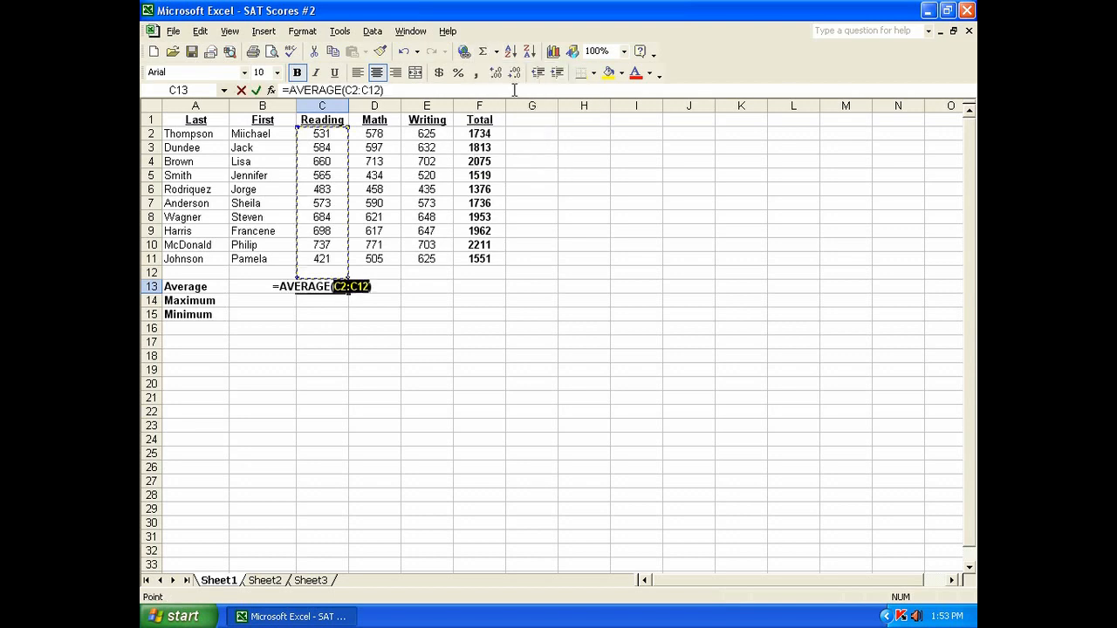
{"action": "left_click_drag", "start_coordinate": [328, 133], "coordinate": [325, 255]}
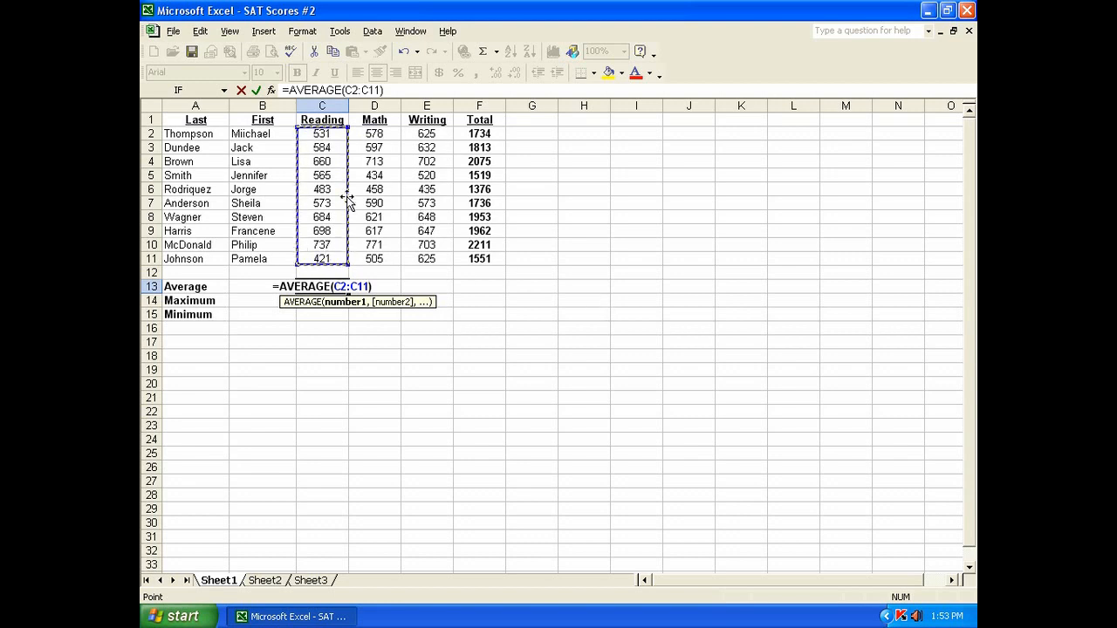
{"action": "left_click", "coordinate": [332, 133]}
{"action": "left_click_drag", "start_coordinate": [332, 133], "coordinate": [330, 254]}
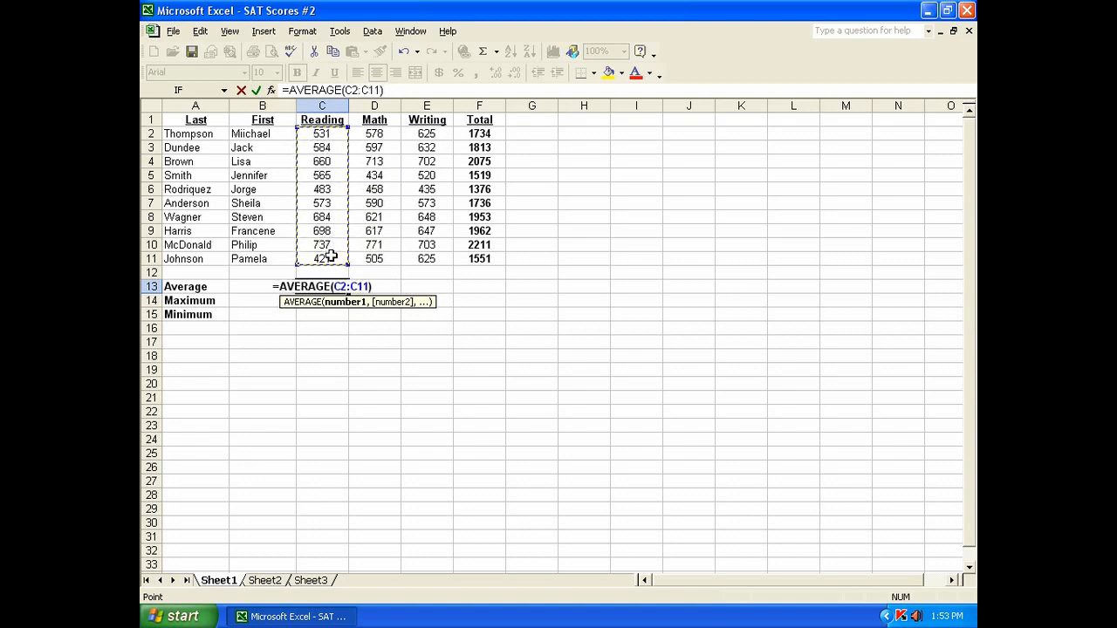
{"action": "key", "text": "Return"}
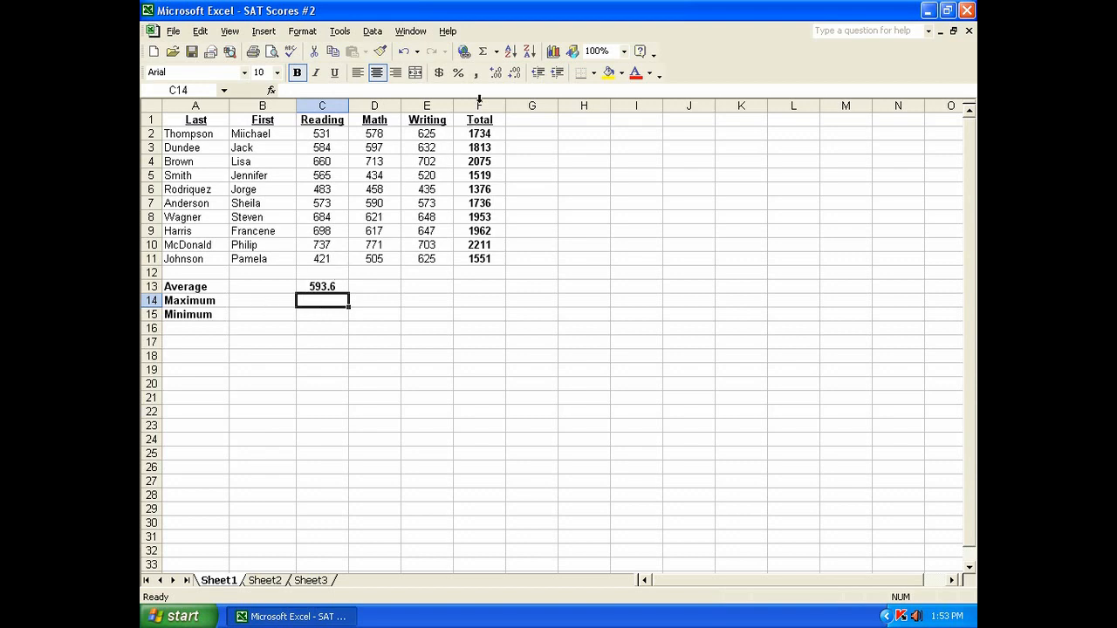
Step: Enter a MAX formula in C14 over the Reading scores C2:C11
{"action": "left_click", "coordinate": [497, 52]}
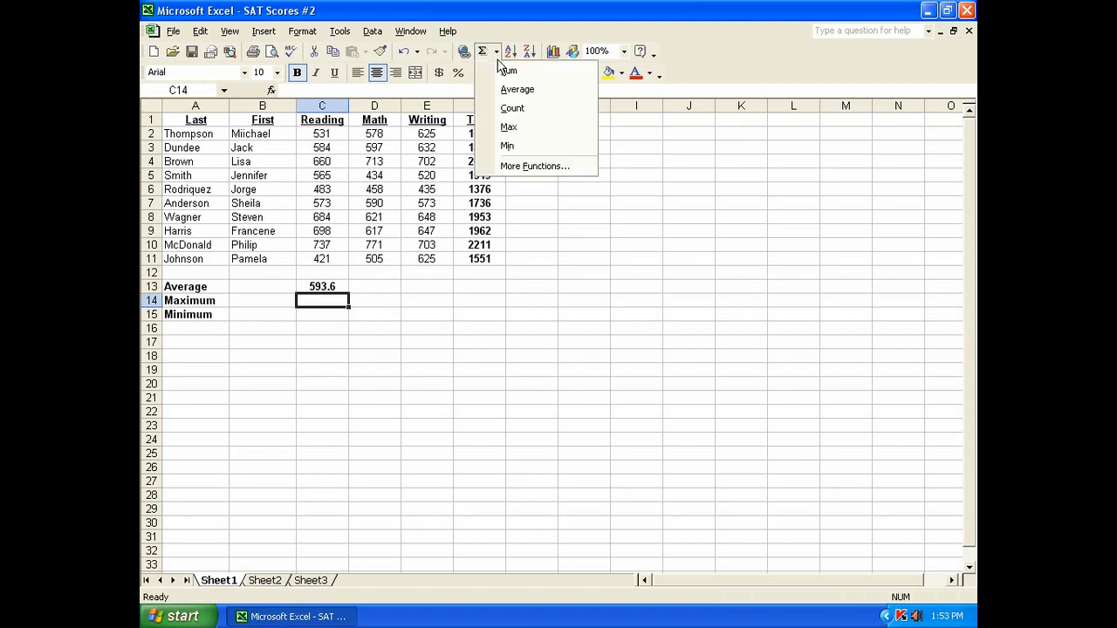
{"action": "left_click", "coordinate": [513, 128]}
{"action": "left_click_drag", "start_coordinate": [326, 131], "coordinate": [329, 255]}
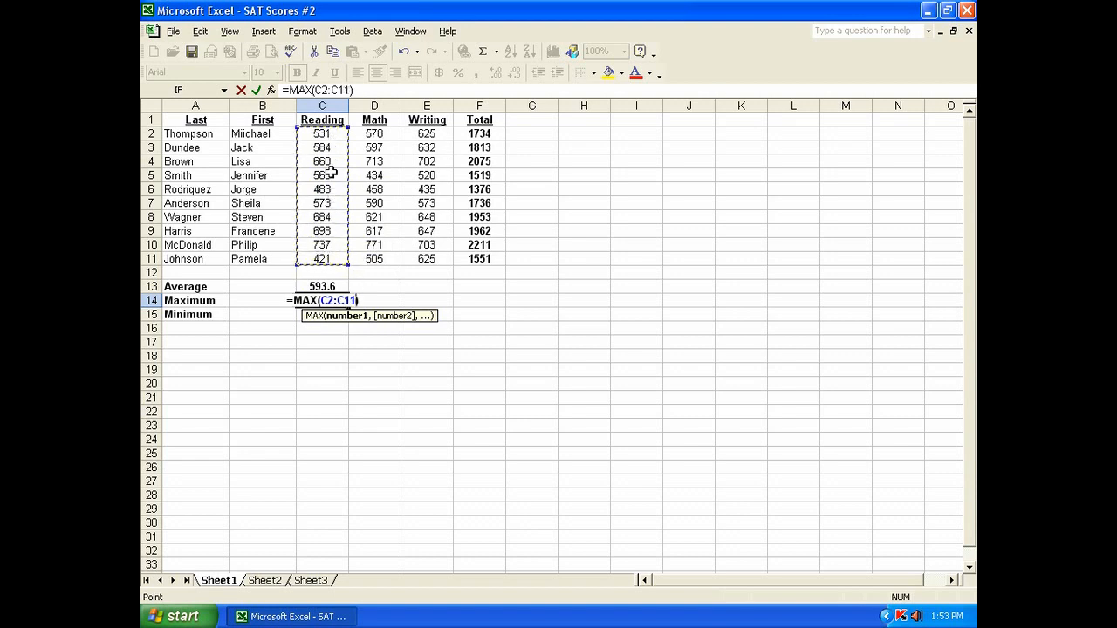
{"action": "key", "text": "Return"}
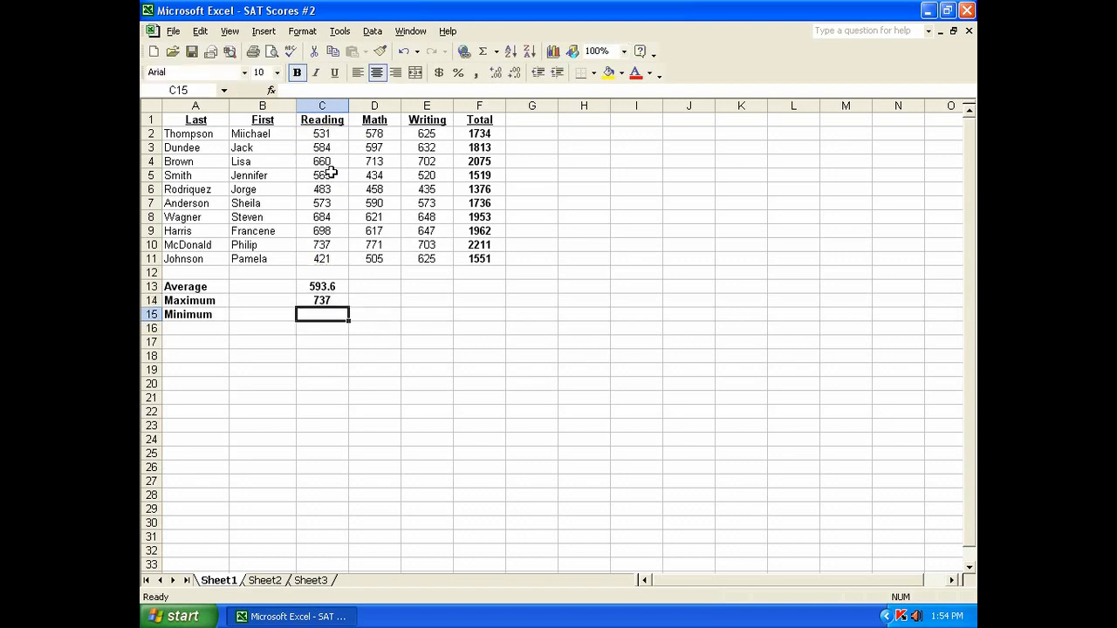
Step: Enter a MIN formula in C15 over the Reading scores C2:C11
{"action": "left_click", "coordinate": [496, 52]}
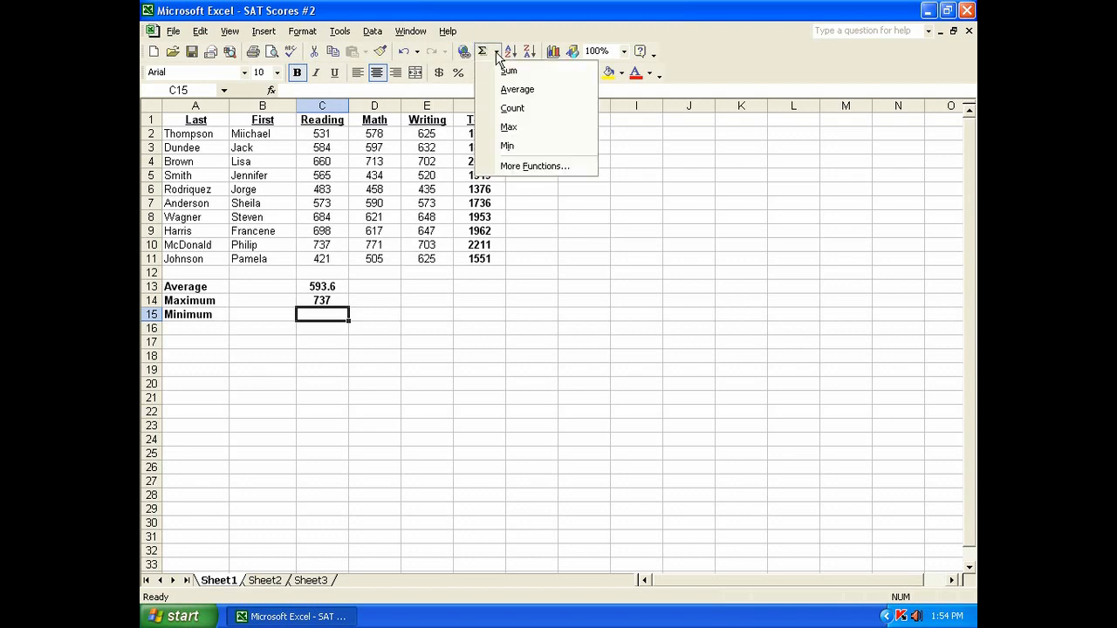
{"action": "left_click", "coordinate": [507, 146]}
{"action": "left_click_drag", "start_coordinate": [325, 132], "coordinate": [332, 253]}
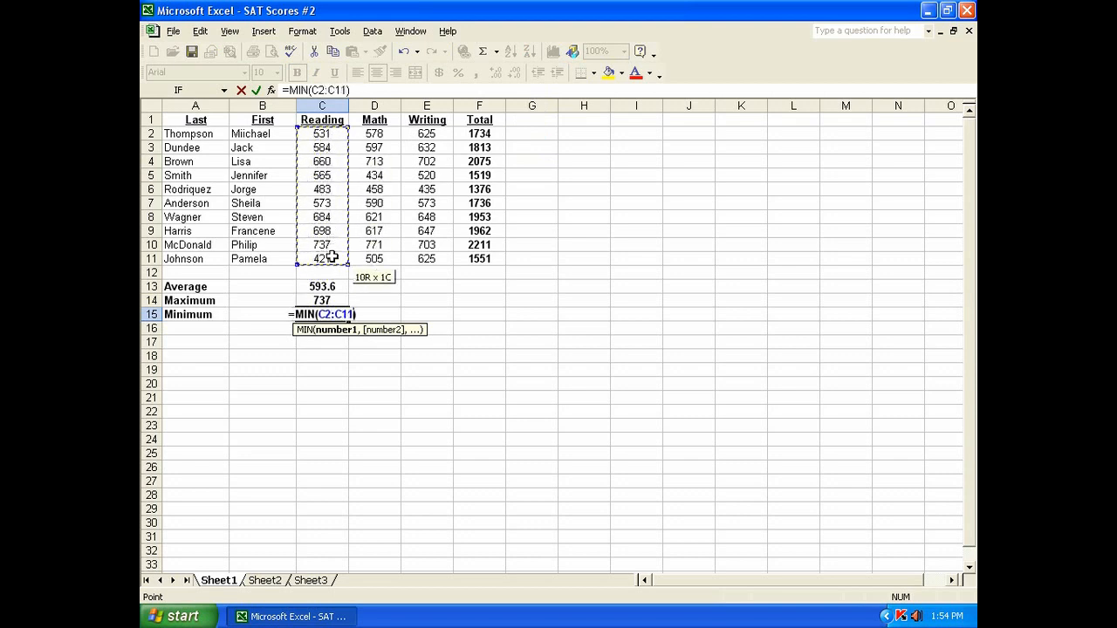
{"action": "key", "text": "Return"}
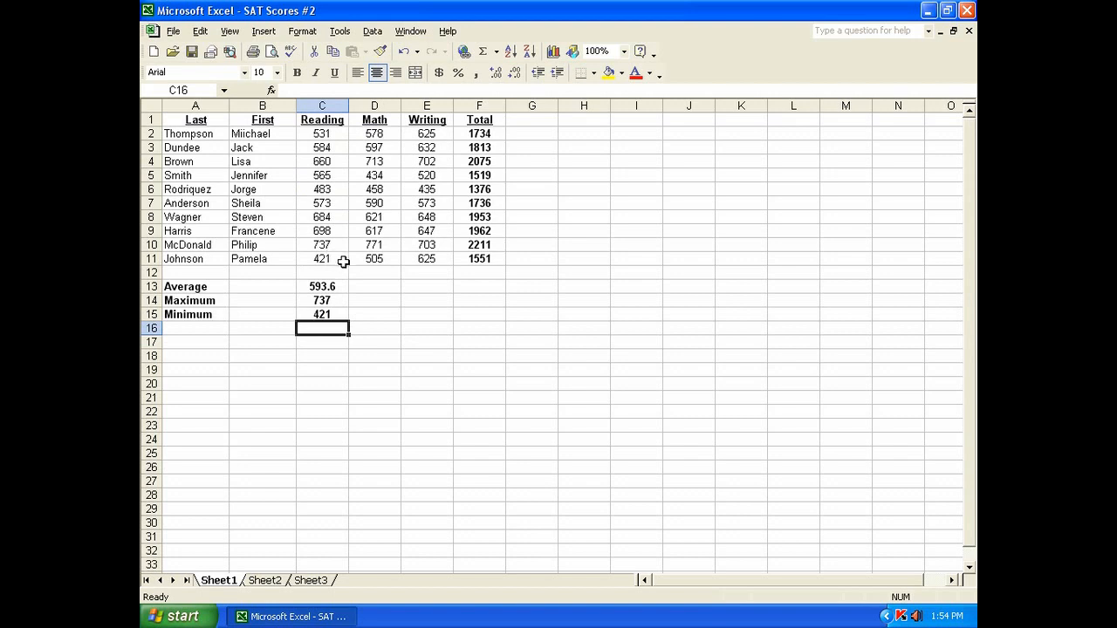
Step: Enter an AVERAGE formula in D13 over the Math scores D2:D11
{"action": "left_click", "coordinate": [376, 287]}
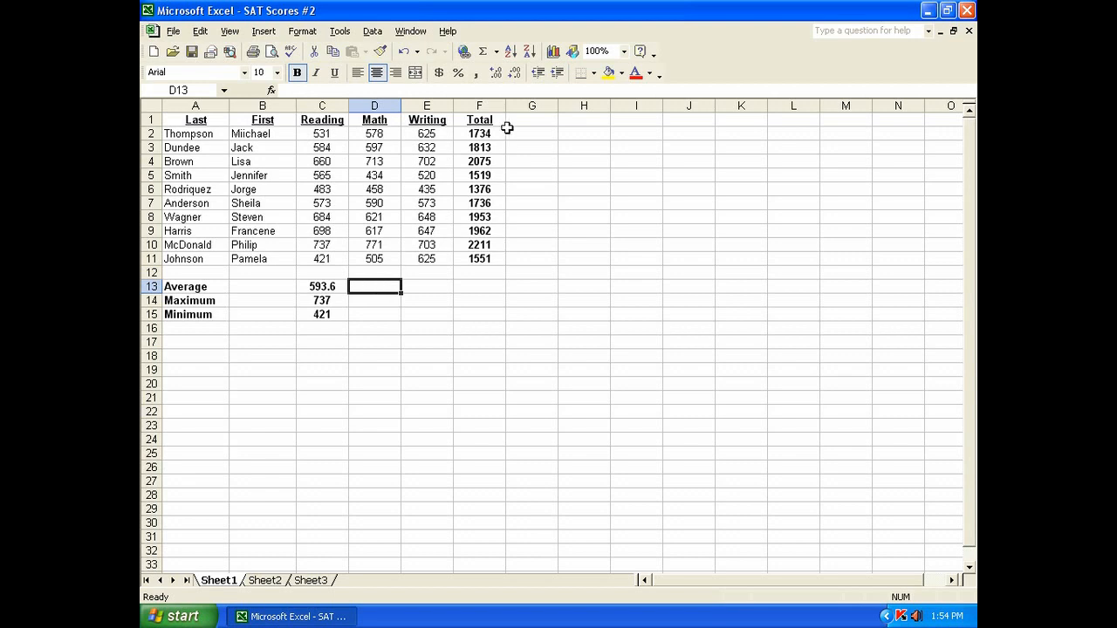
{"action": "left_click", "coordinate": [495, 52]}
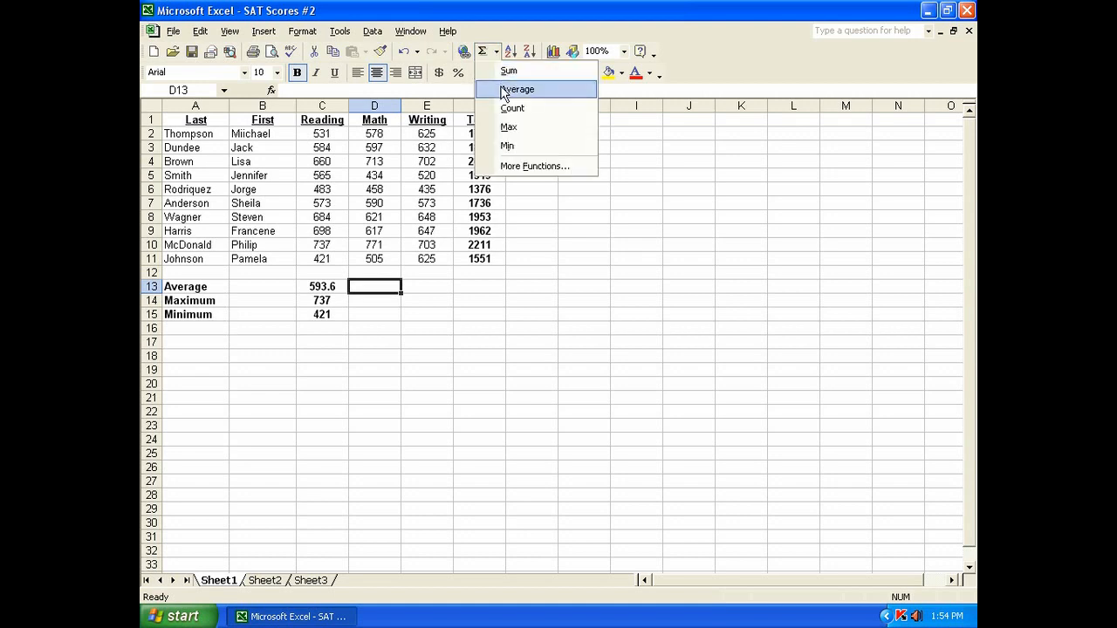
{"action": "left_click", "coordinate": [504, 90]}
{"action": "left_click_drag", "start_coordinate": [373, 133], "coordinate": [374, 253]}
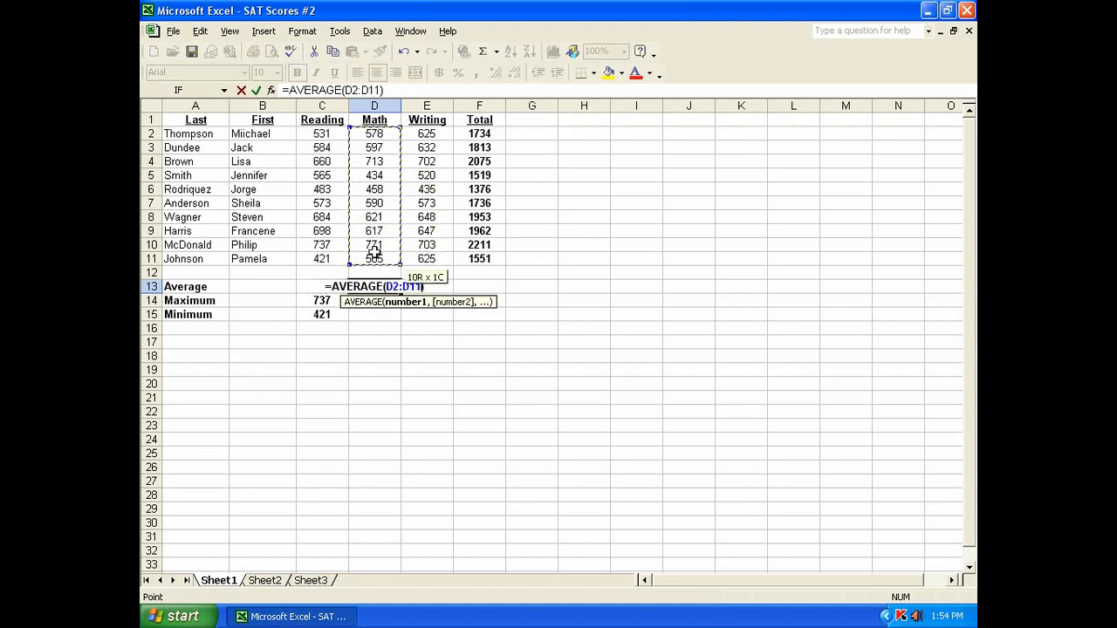
{"action": "key", "text": "Return"}
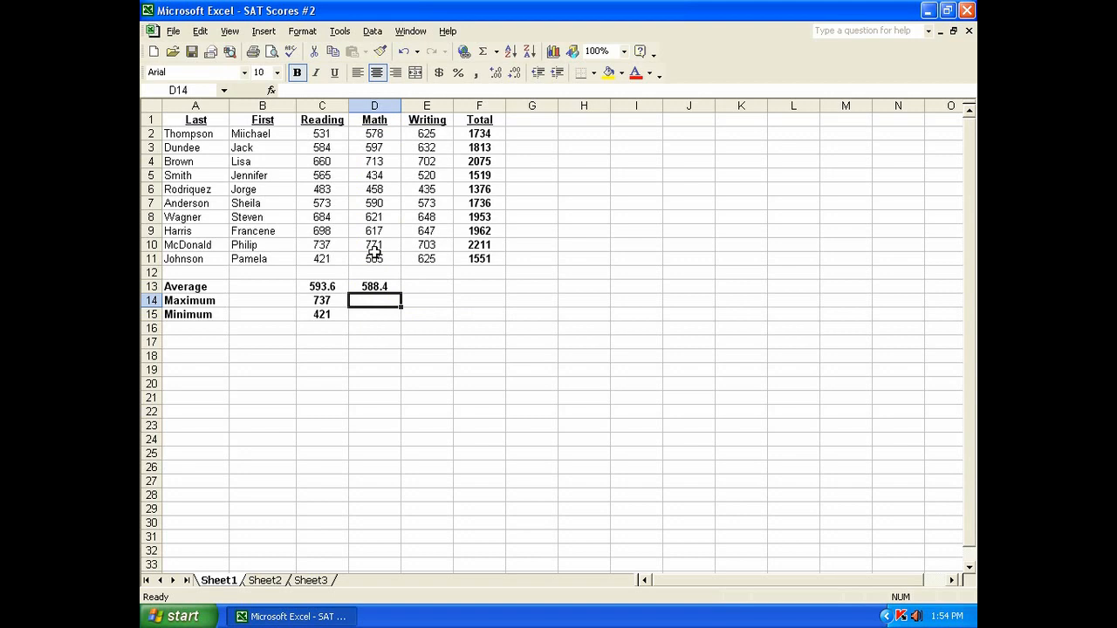
Step: Enter a MAX formula in D14 over the Math scores D2:D11
{"action": "left_click", "coordinate": [496, 51]}
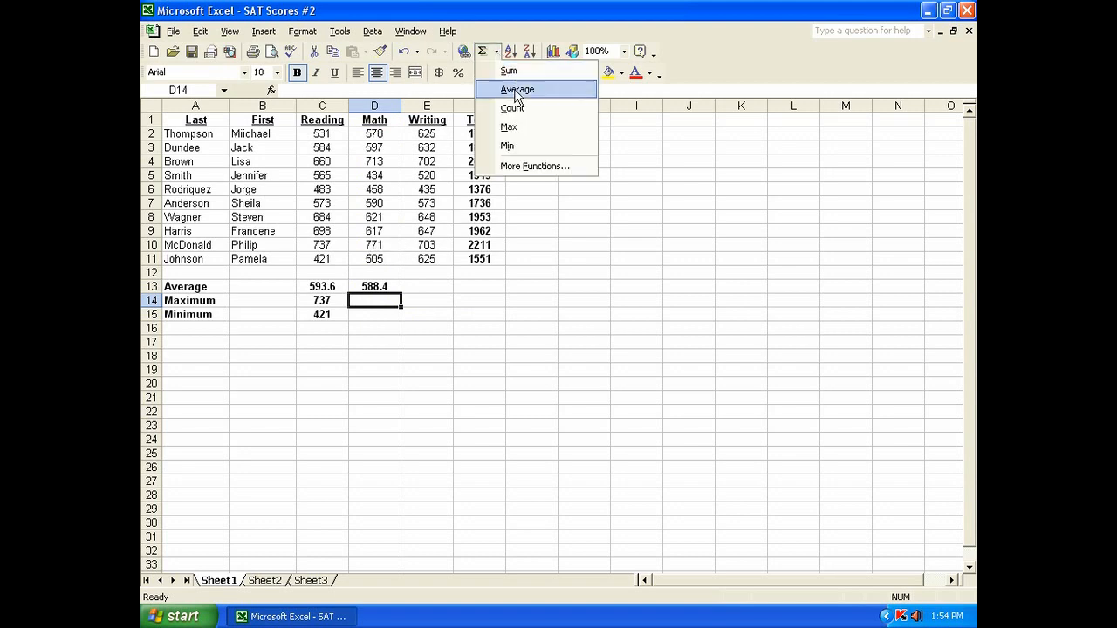
{"action": "left_click", "coordinate": [517, 127]}
{"action": "left_click_drag", "start_coordinate": [376, 134], "coordinate": [374, 258]}
{"action": "key", "text": "Return"}
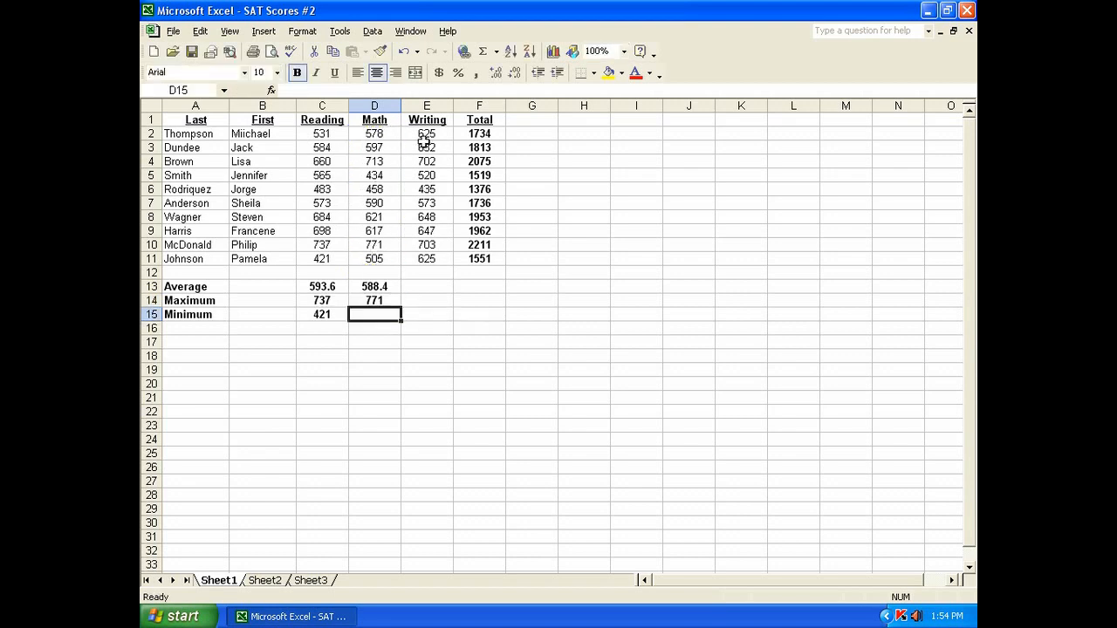
Step: Enter a MIN formula in D15 over the Math scores D2:D11
{"action": "left_click", "coordinate": [495, 51]}
{"action": "left_click", "coordinate": [515, 144]}
{"action": "left_click_drag", "start_coordinate": [374, 133], "coordinate": [381, 252]}
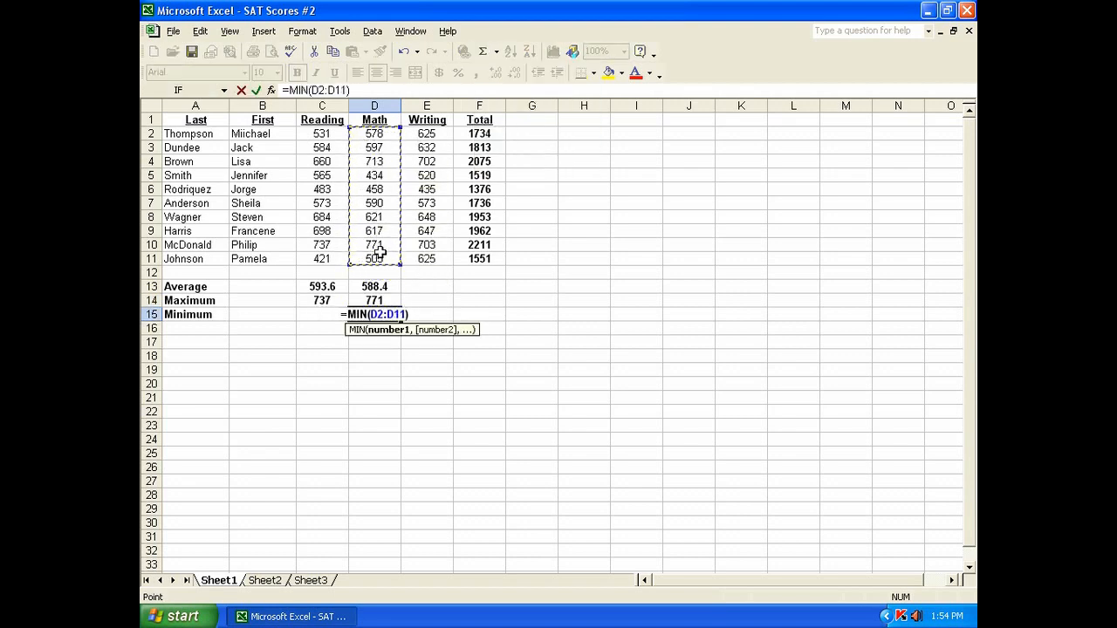
{"action": "key", "text": "Return"}
Step: Enter an AVERAGE formula in E13 over the Writing scores E2:E11
{"action": "left_click", "coordinate": [419, 288]}
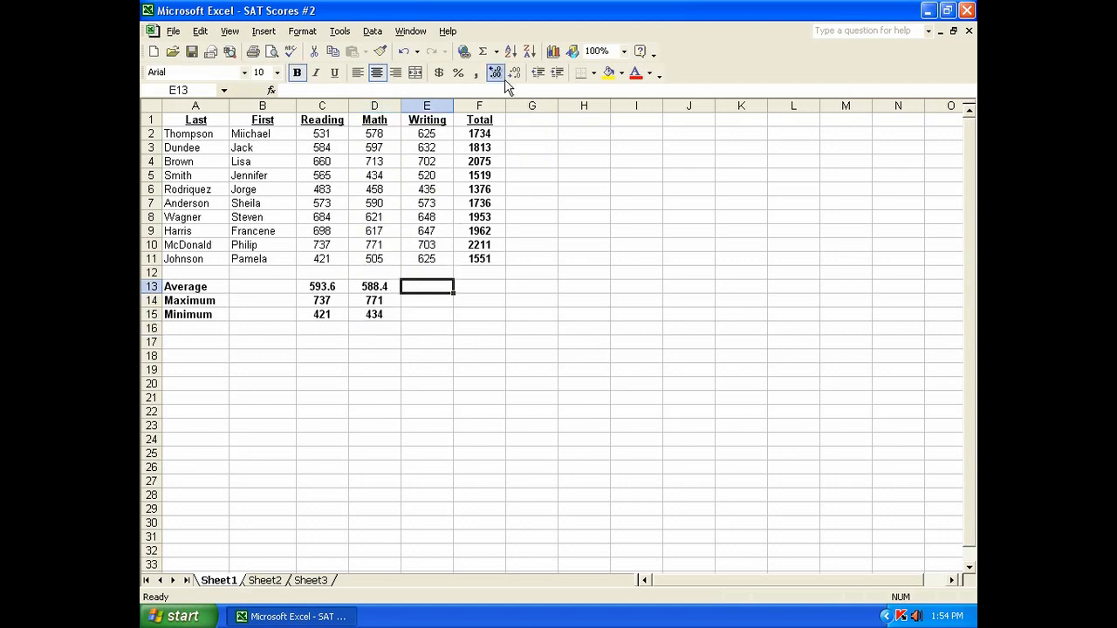
{"action": "left_click", "coordinate": [496, 51]}
{"action": "left_click", "coordinate": [515, 87]}
{"action": "left_click_drag", "start_coordinate": [435, 137], "coordinate": [425, 255]}
{"action": "key", "text": "Return"}
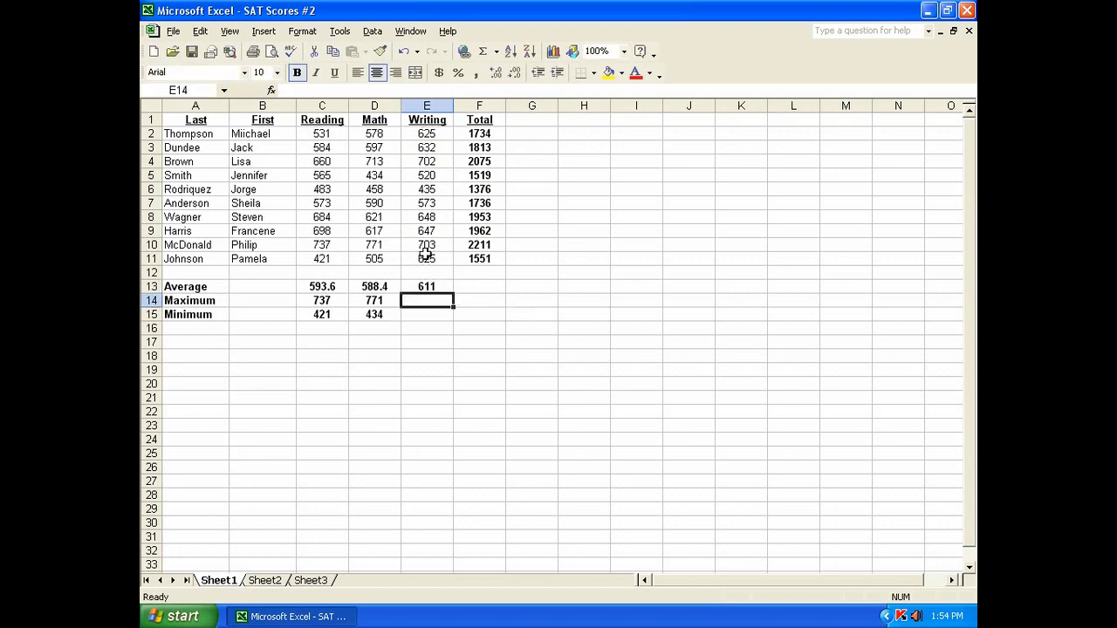
Step: Enter a MAX formula in E14 over the Writing scores E2:E11
{"action": "left_click", "coordinate": [496, 52]}
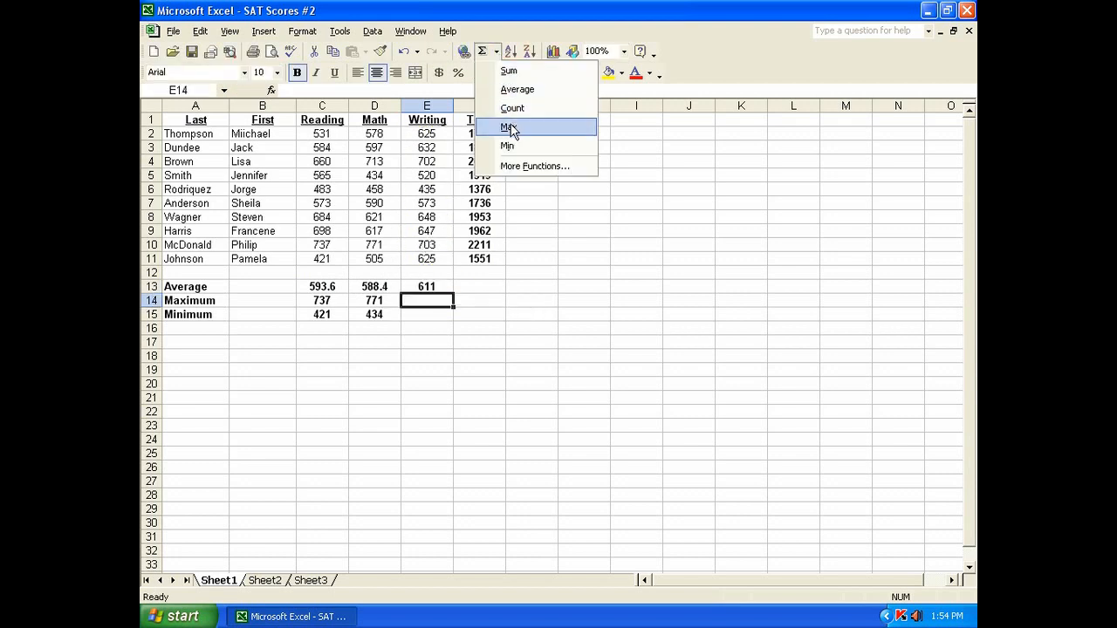
{"action": "left_click", "coordinate": [509, 127]}
{"action": "left_click_drag", "start_coordinate": [436, 134], "coordinate": [432, 260]}
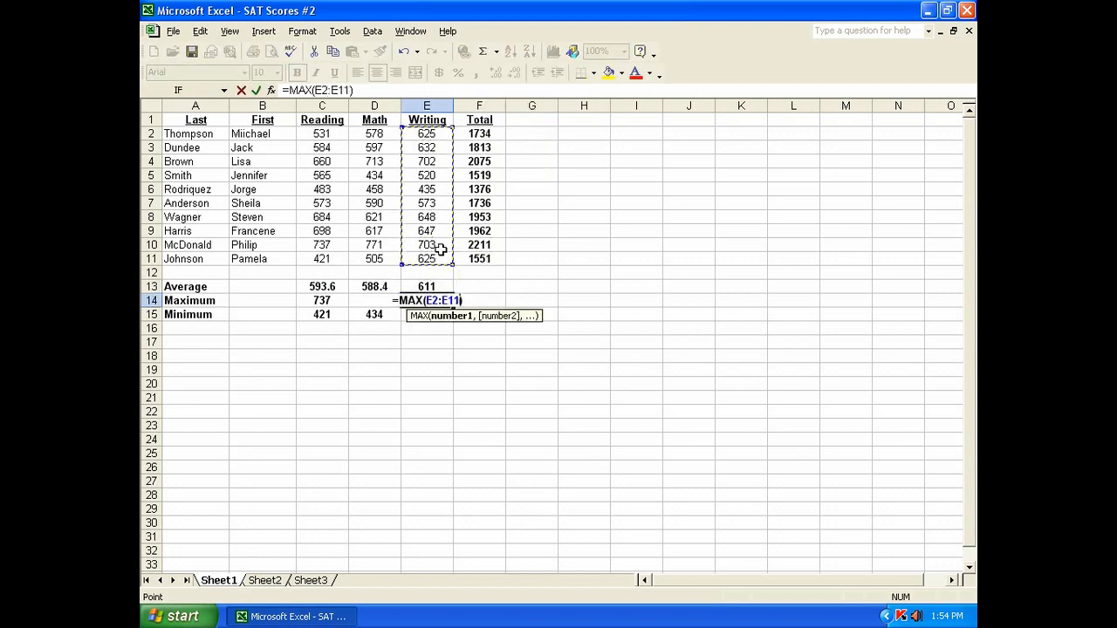
{"action": "key", "text": "Return"}
Step: Enter a MIN formula in E15 over the Writing scores E2:E11
{"action": "left_click", "coordinate": [496, 52]}
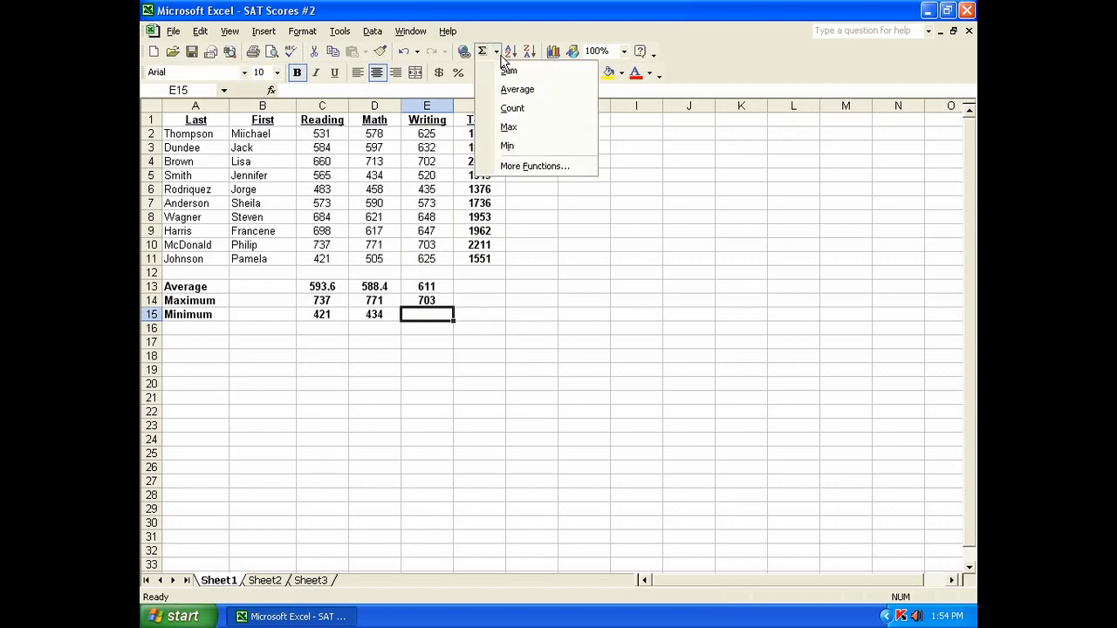
{"action": "left_click", "coordinate": [500, 142]}
{"action": "left_click_drag", "start_coordinate": [433, 133], "coordinate": [437, 254]}
{"action": "key", "text": "Return"}
Step: Enter an AVERAGE formula in F13 over the Total values F2:F11
{"action": "left_click", "coordinate": [464, 287]}
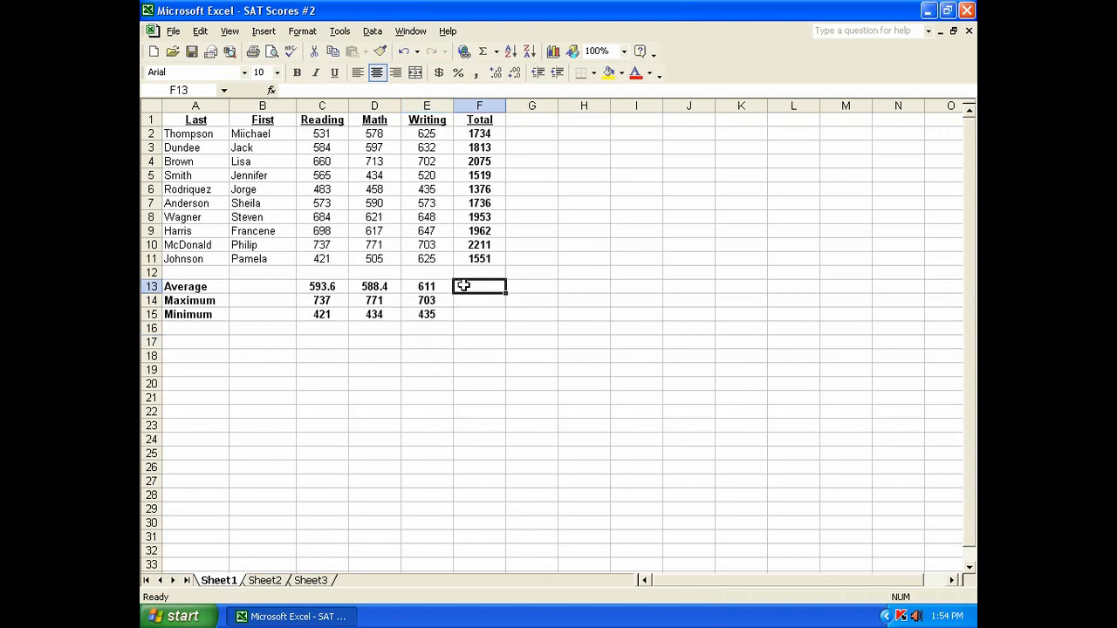
{"action": "left_click", "coordinate": [496, 52]}
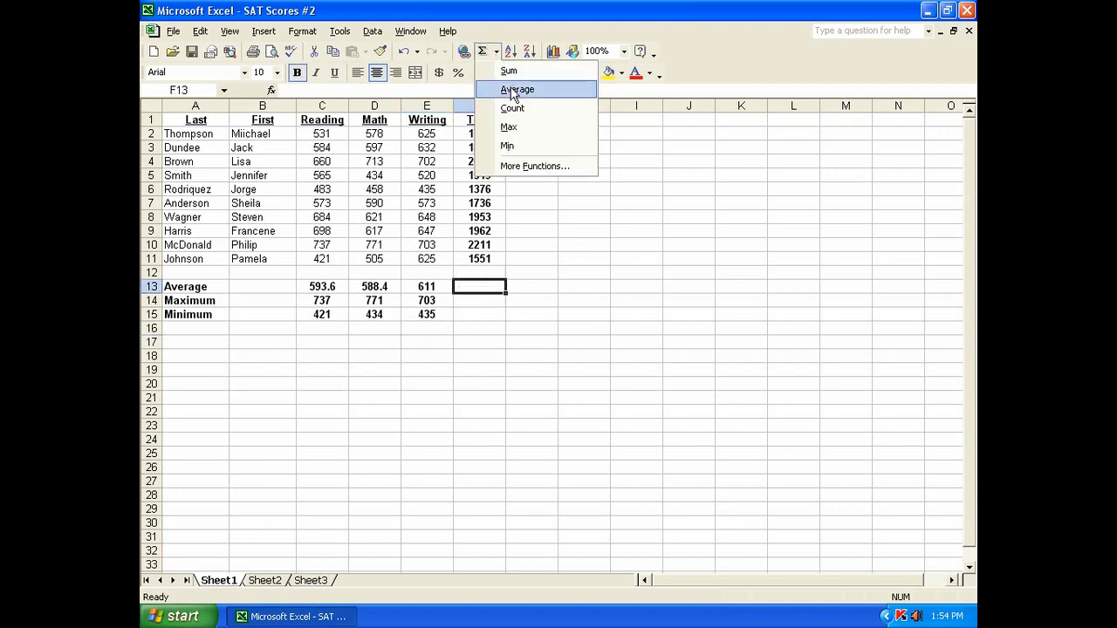
{"action": "left_click", "coordinate": [510, 90]}
{"action": "left_click_drag", "start_coordinate": [479, 133], "coordinate": [501, 260]}
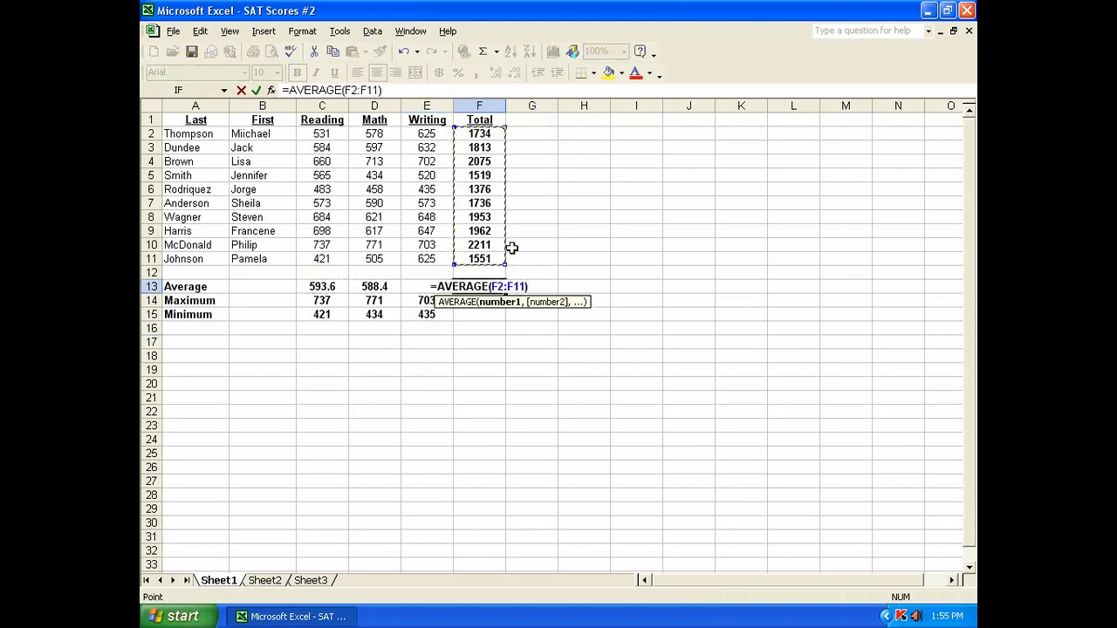
{"action": "key", "text": "Return"}
Step: Enter a MAX formula in F14 over the Total values F2:F11
{"action": "left_click", "coordinate": [496, 52]}
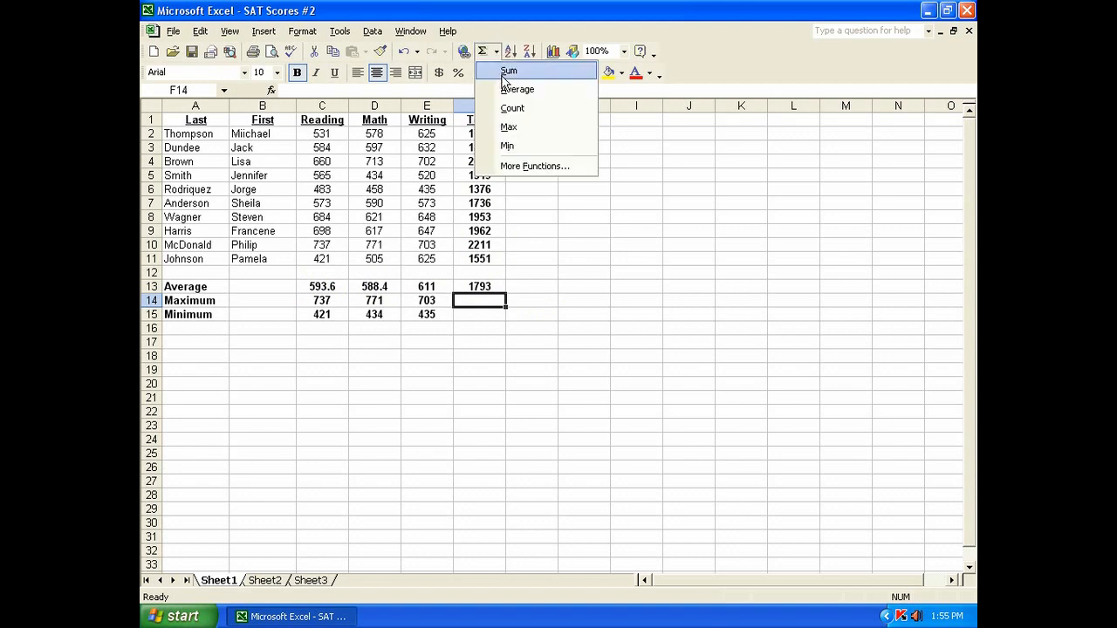
{"action": "left_click", "coordinate": [508, 129]}
{"action": "left_click_drag", "start_coordinate": [480, 134], "coordinate": [494, 249]}
{"action": "key", "text": "Return"}
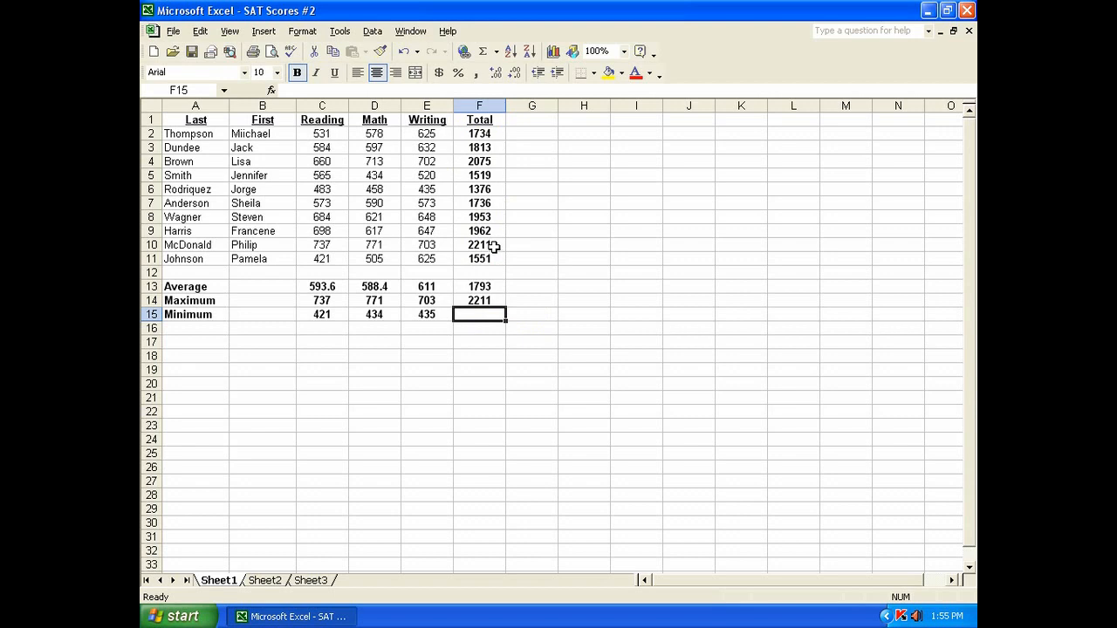
Step: Enter a MIN formula in F15 over the Total values F2:F11 and review the C13:F15 summary block
{"action": "left_click", "coordinate": [496, 52]}
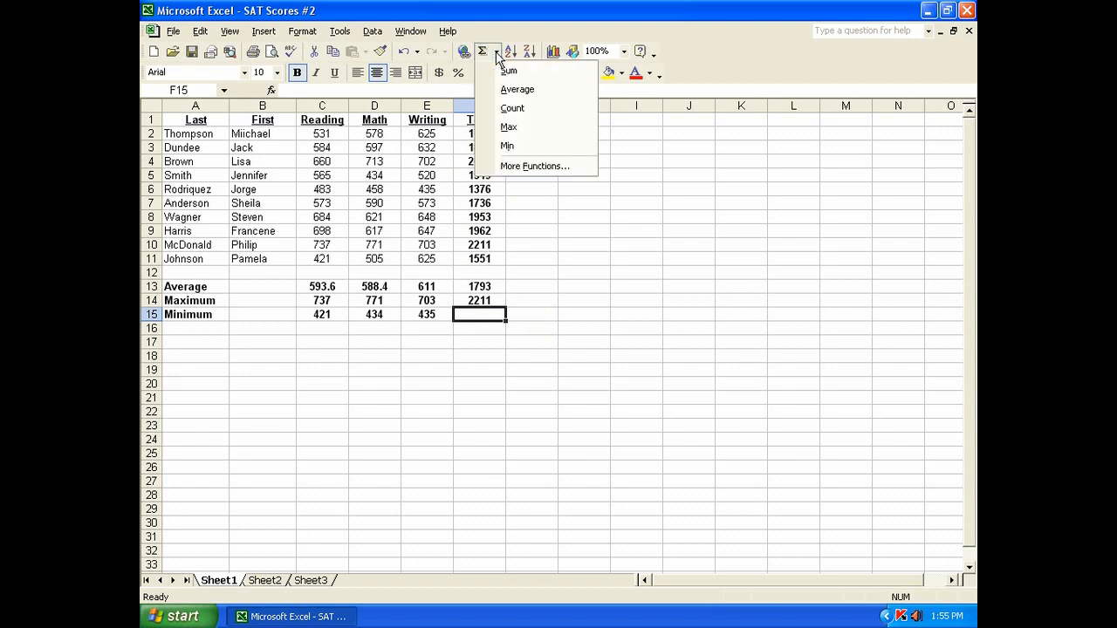
{"action": "left_click", "coordinate": [507, 146]}
{"action": "left_click_drag", "start_coordinate": [480, 134], "coordinate": [493, 259]}
{"action": "key", "text": "Return"}
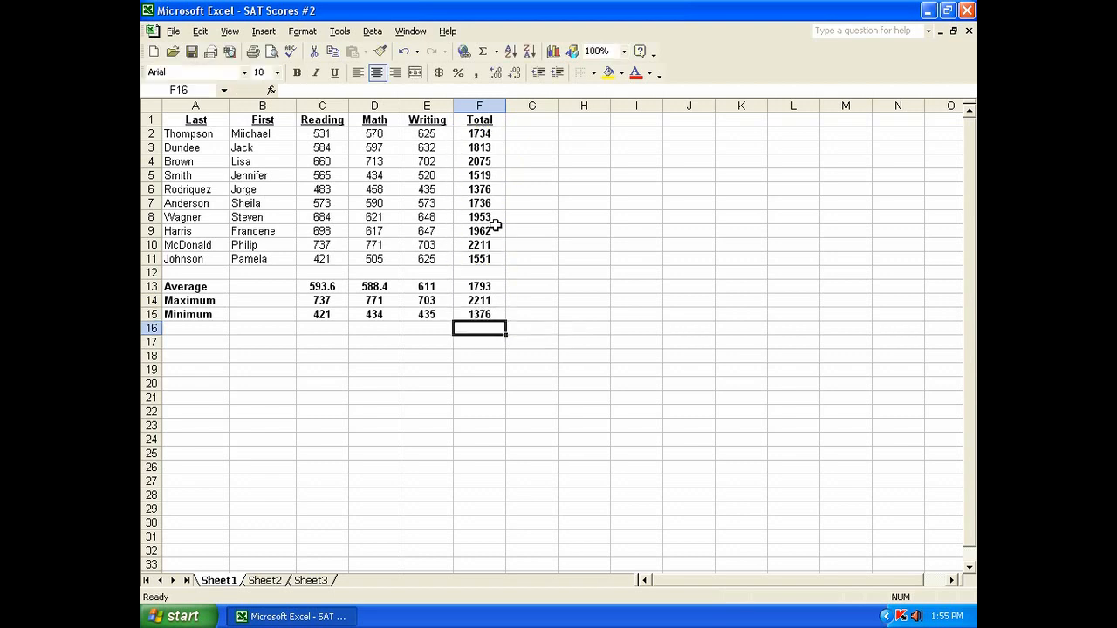
{"action": "left_click_drag", "start_coordinate": [299, 279], "coordinate": [485, 314]}
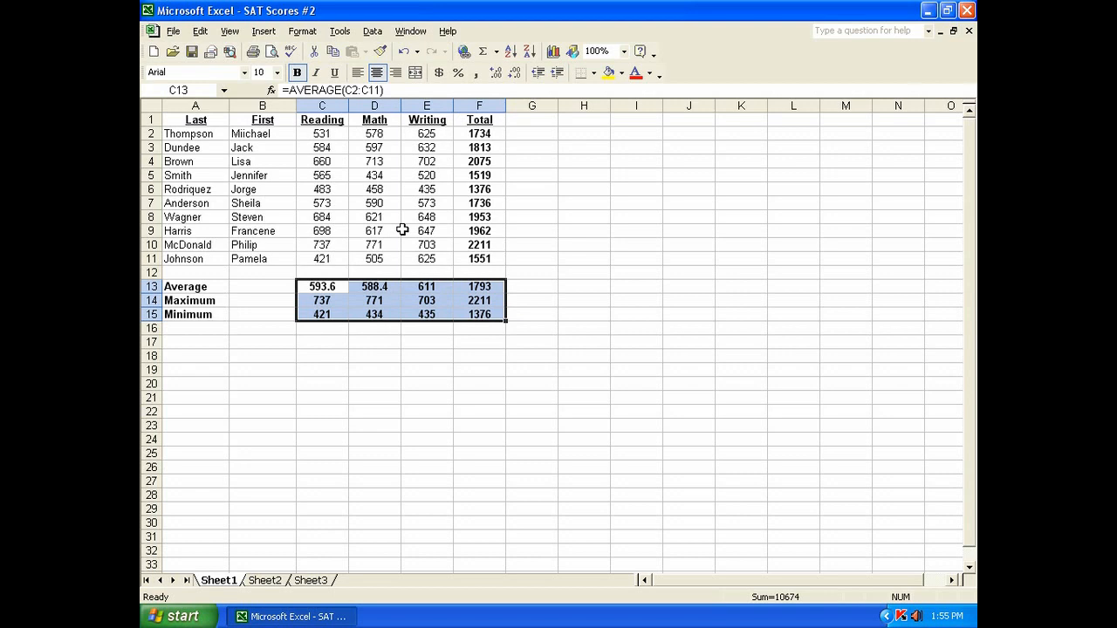
{"action": "left_click", "coordinate": [343, 286]}
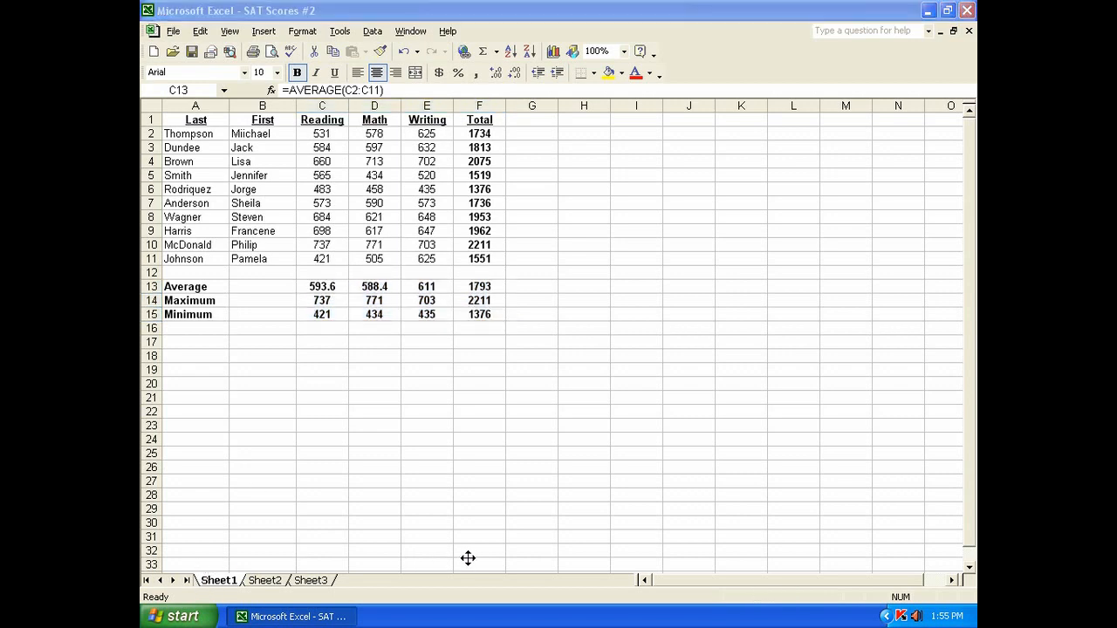
Step: Create a copy of Sheet1 in the same workbook, placed before Sheet1
{"action": "left_click", "coordinate": [222, 585]}
{"action": "right_click", "coordinate": [223, 586]}
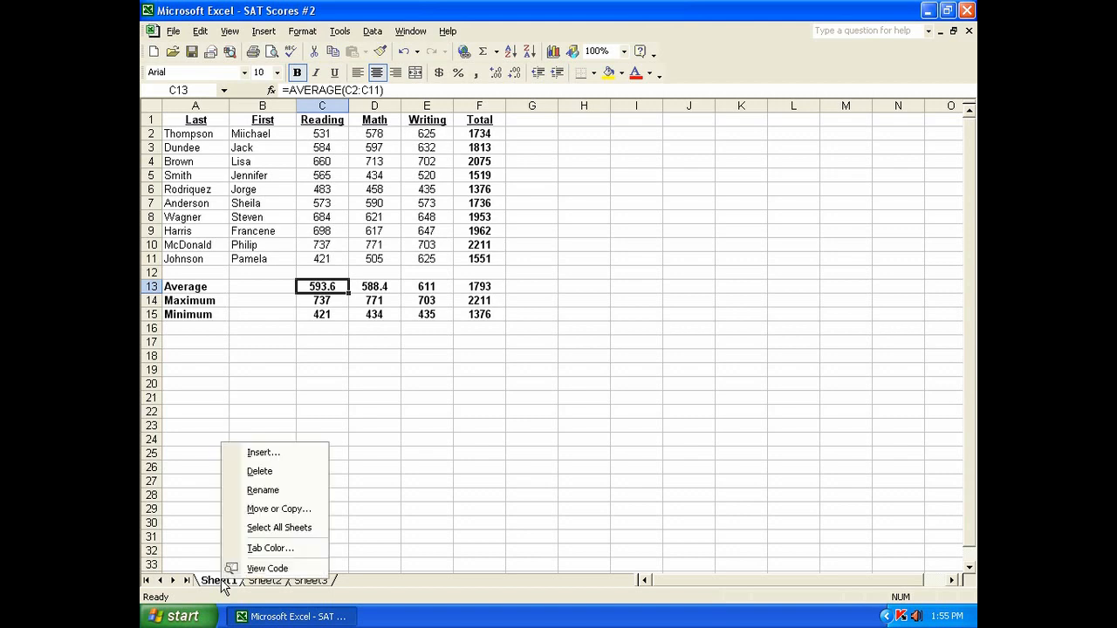
{"action": "left_click", "coordinate": [265, 513]}
{"action": "left_click_drag", "start_coordinate": [236, 400], "coordinate": [319, 264]}
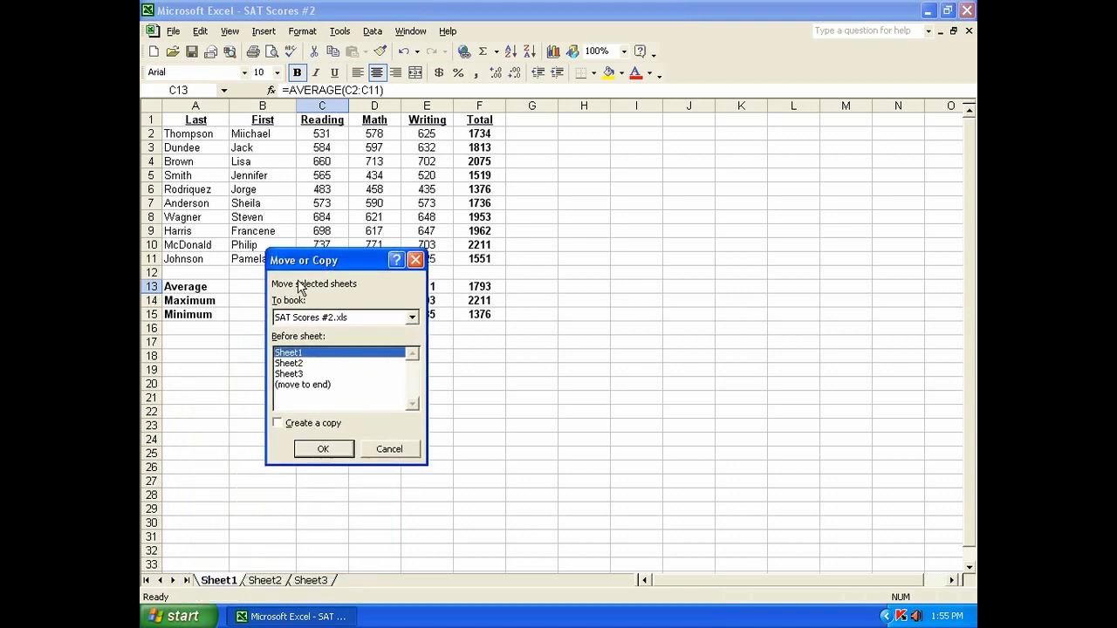
{"action": "left_click", "coordinate": [278, 423]}
{"action": "left_click", "coordinate": [321, 449]}
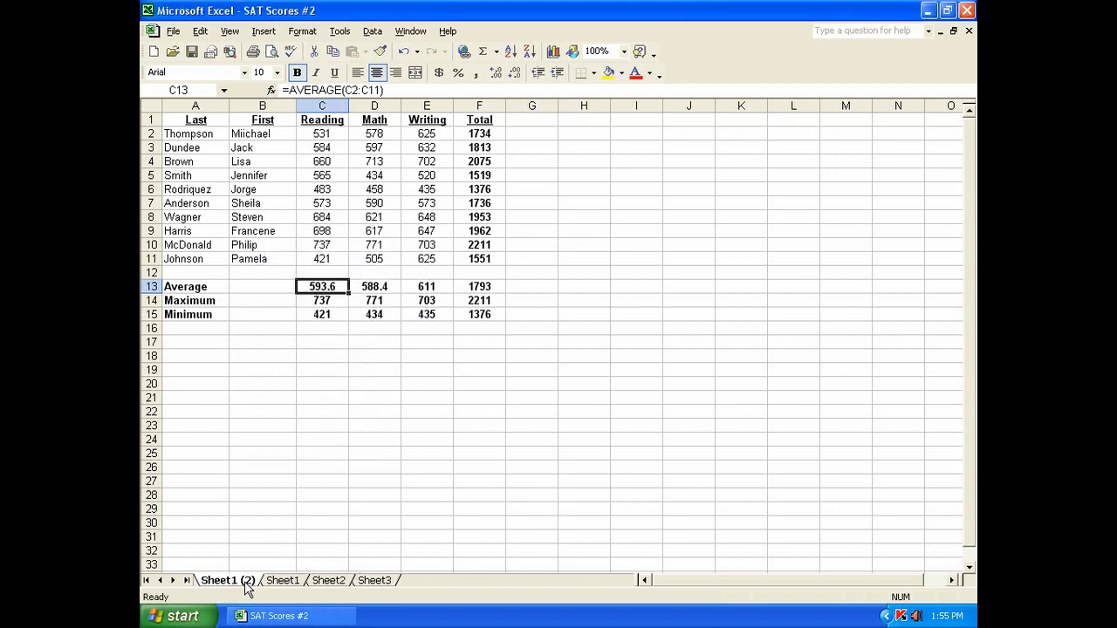
Step: Rename the copied sheet Sheet1 (2) as Total
{"action": "left_click", "coordinate": [281, 581]}
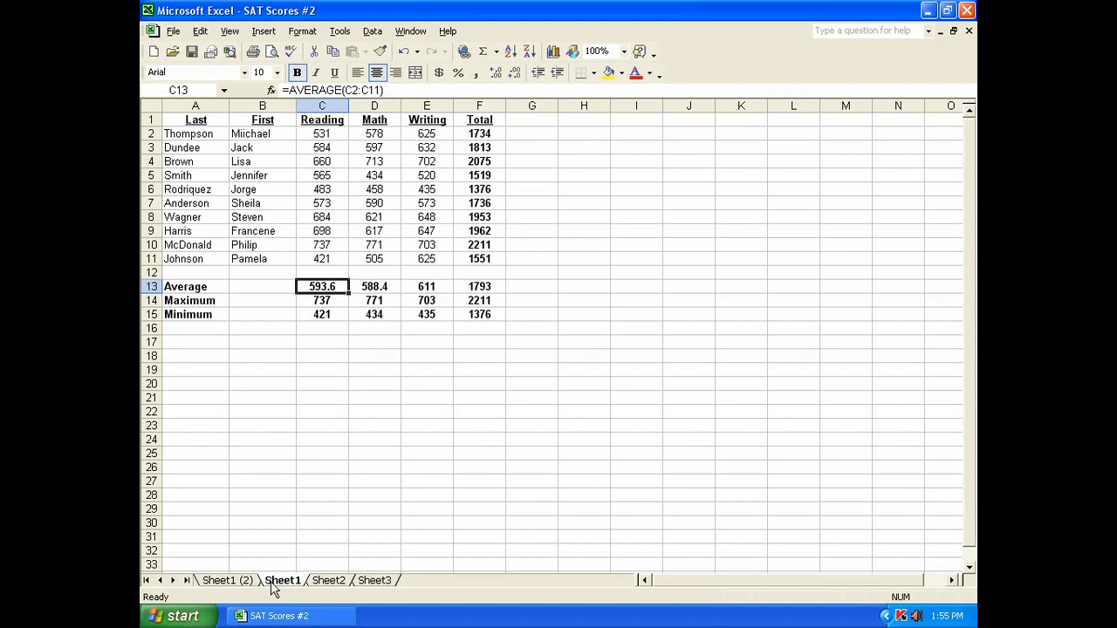
{"action": "left_click", "coordinate": [245, 582]}
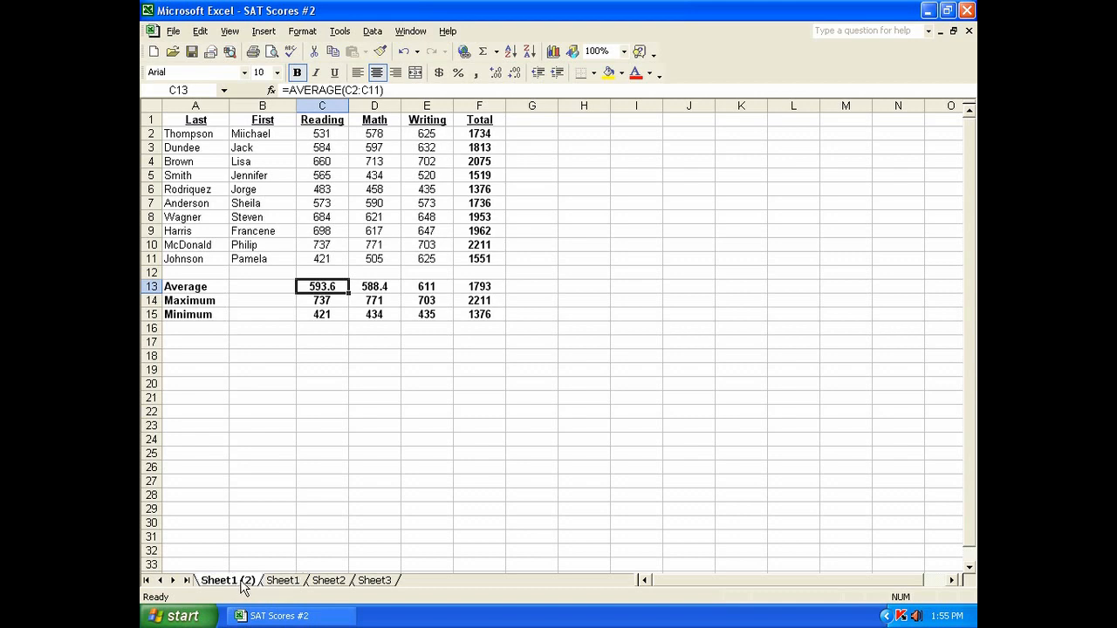
{"action": "right_click", "coordinate": [244, 588]}
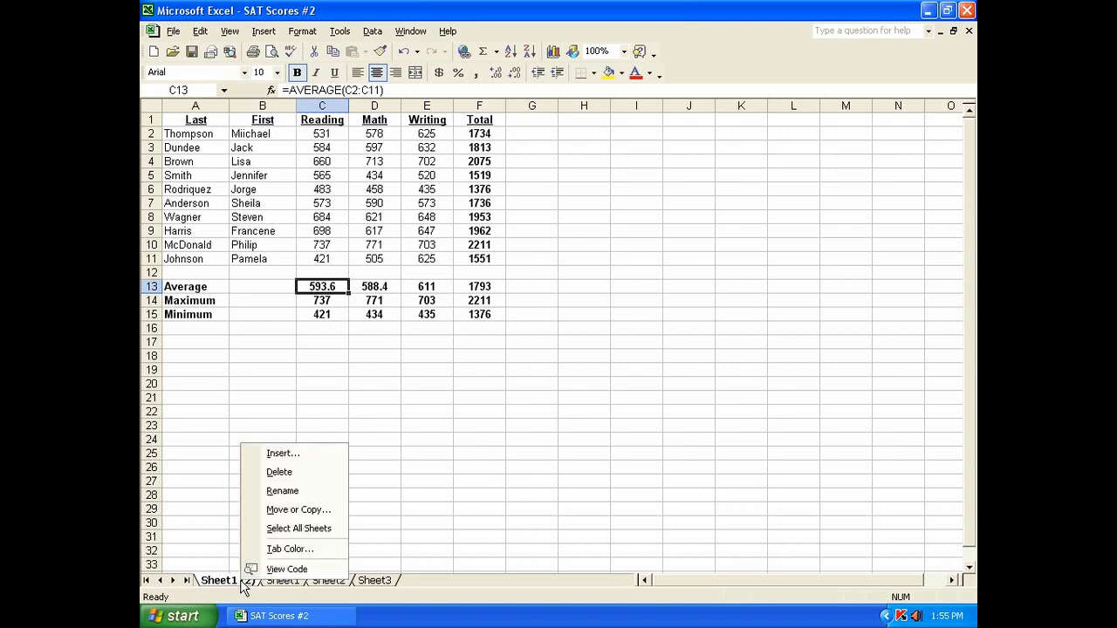
{"action": "left_click", "coordinate": [273, 490]}
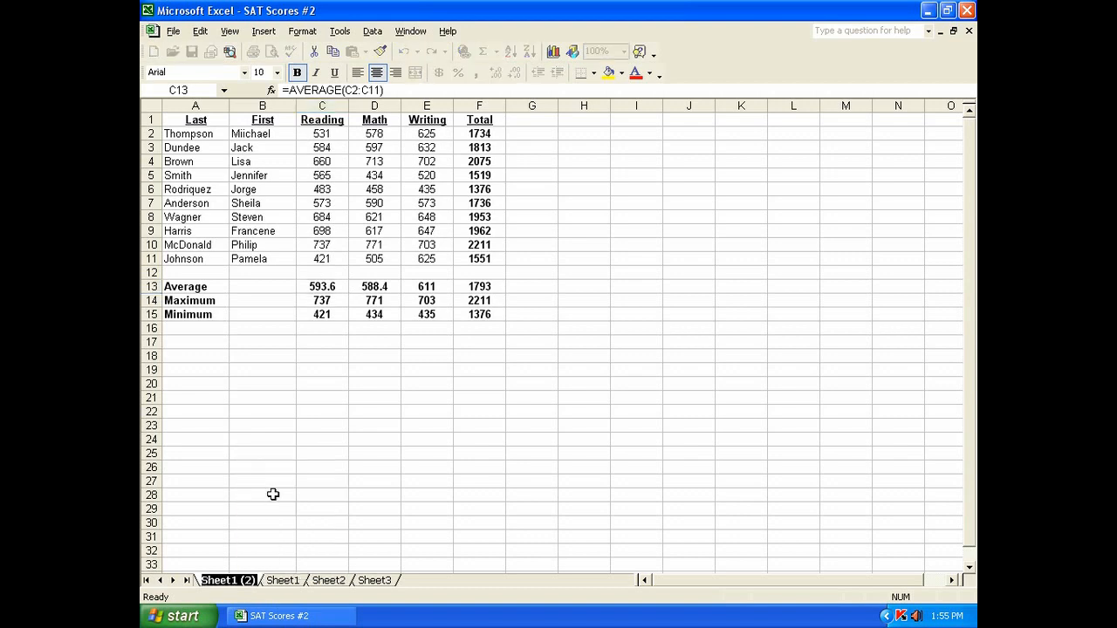
{"action": "type", "text": "Total"}
{"action": "key", "text": "Return"}
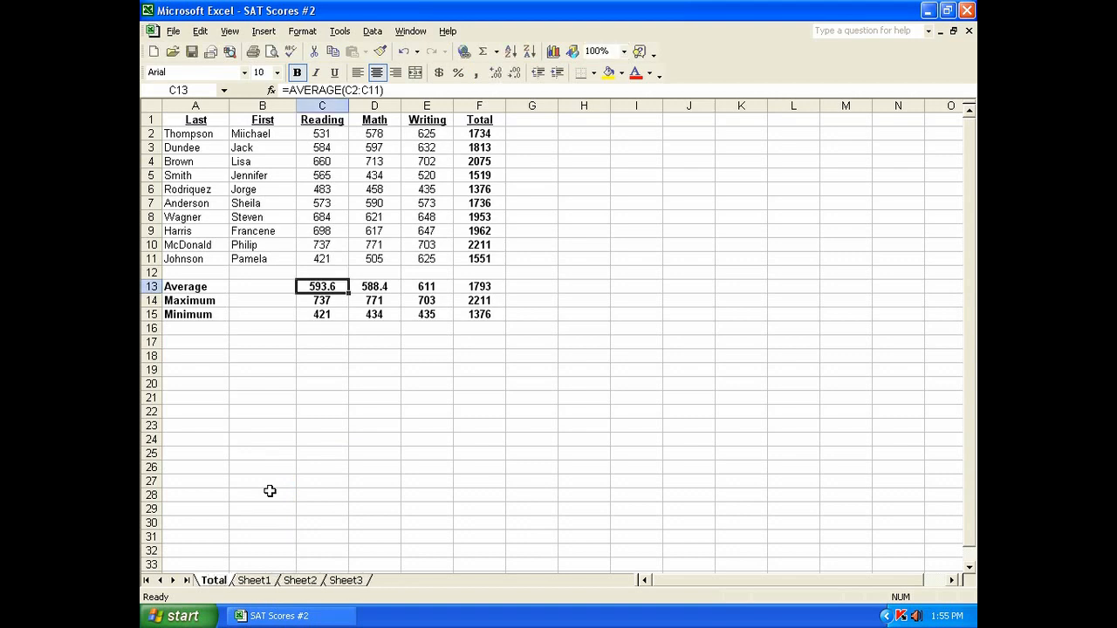
Step: Rename the original Sheet1 as Last
{"action": "left_click", "coordinate": [251, 584]}
{"action": "right_click", "coordinate": [252, 583]}
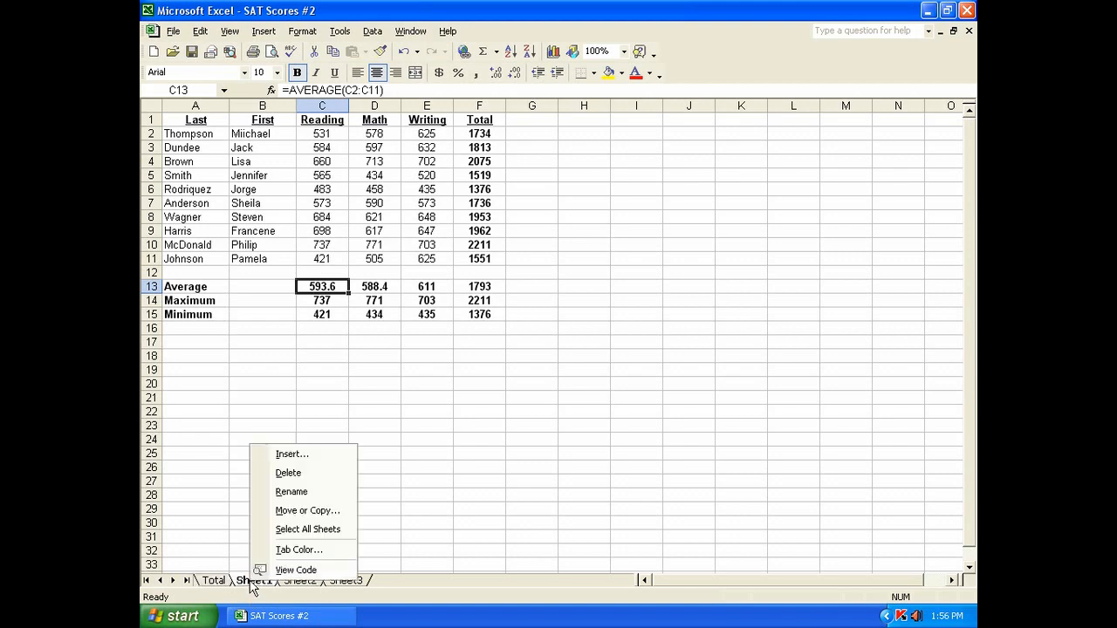
{"action": "left_click", "coordinate": [293, 493]}
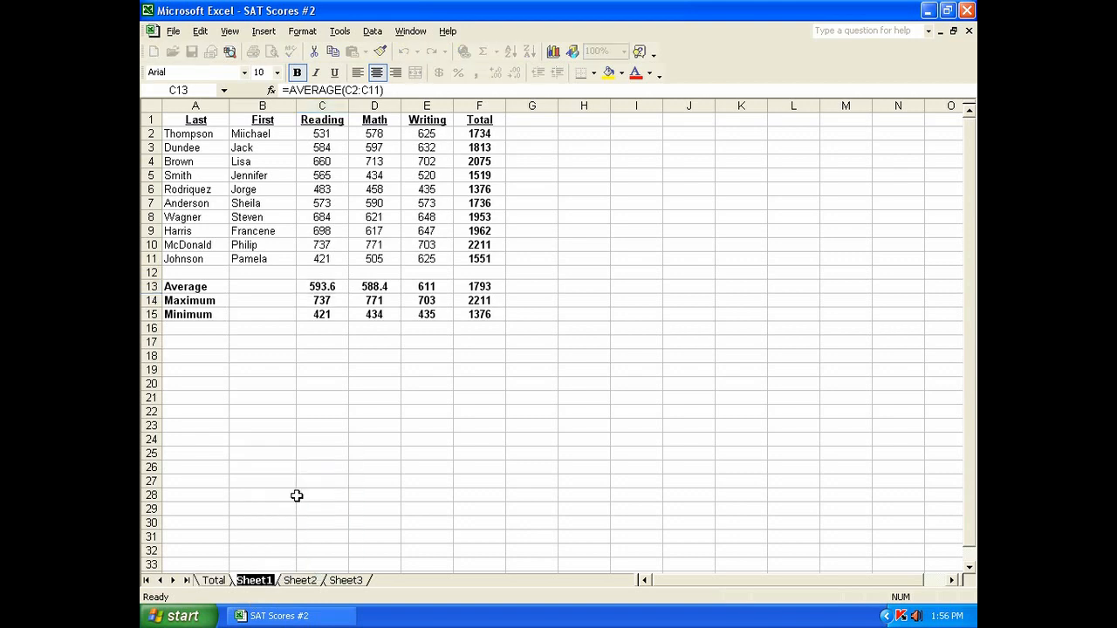
{"action": "type", "text": "Last"}
{"action": "key", "text": "Return"}
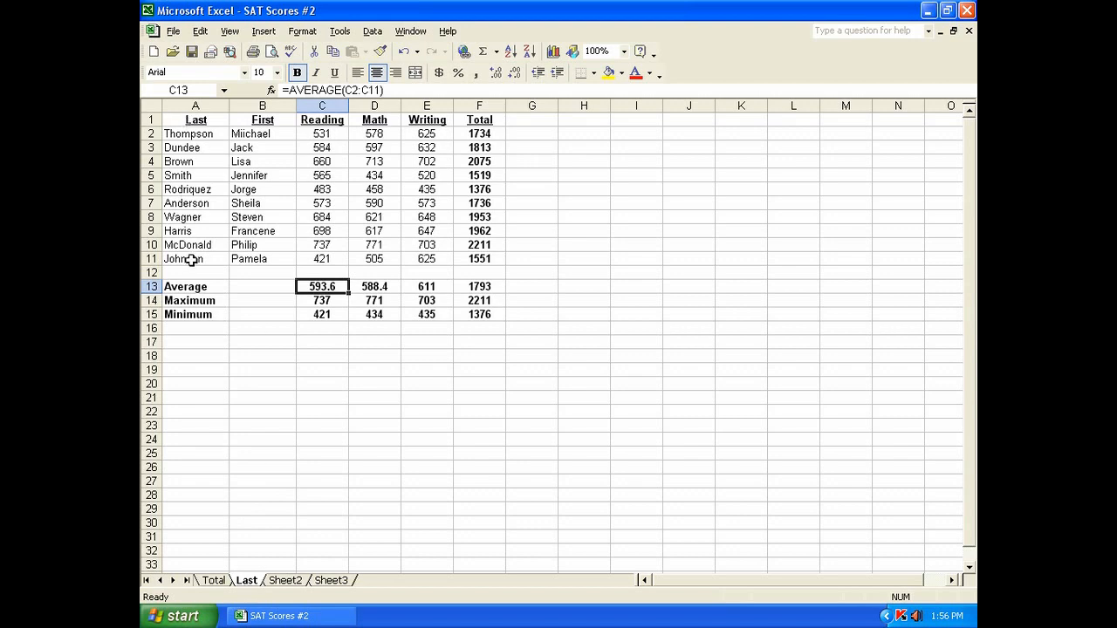
Step: On the Last sheet, sort the A1:F11 student data by the Last column in ascending order, with a header row
{"action": "left_click", "coordinate": [201, 123]}
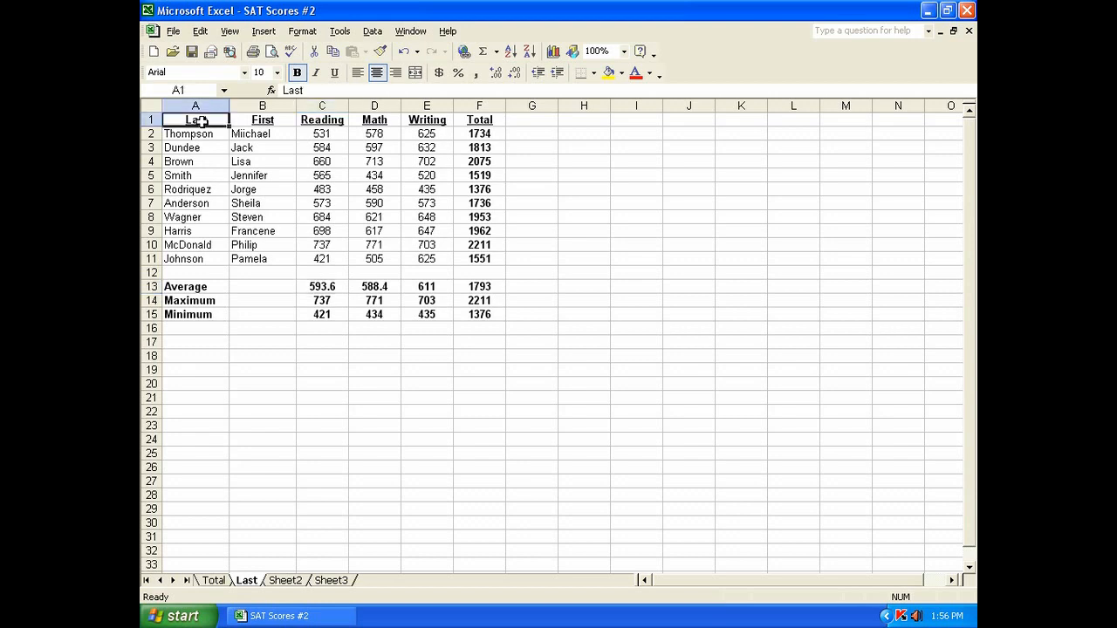
{"action": "key", "text": "ctrl+u"}
{"action": "left_click_drag", "start_coordinate": [199, 119], "coordinate": [476, 252]}
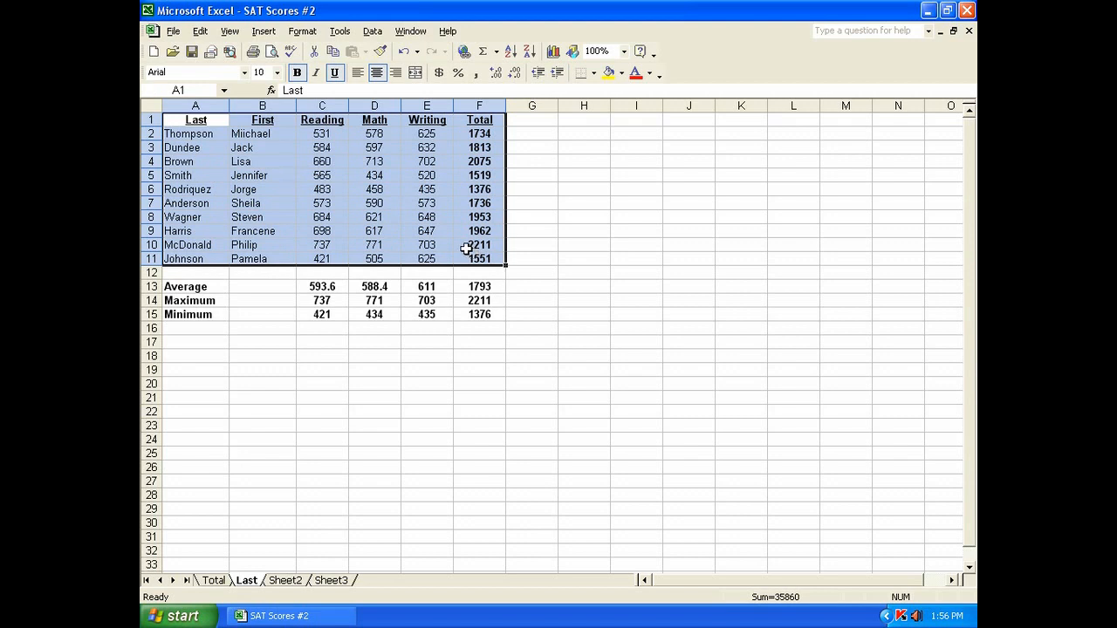
{"action": "left_click", "coordinate": [372, 31]}
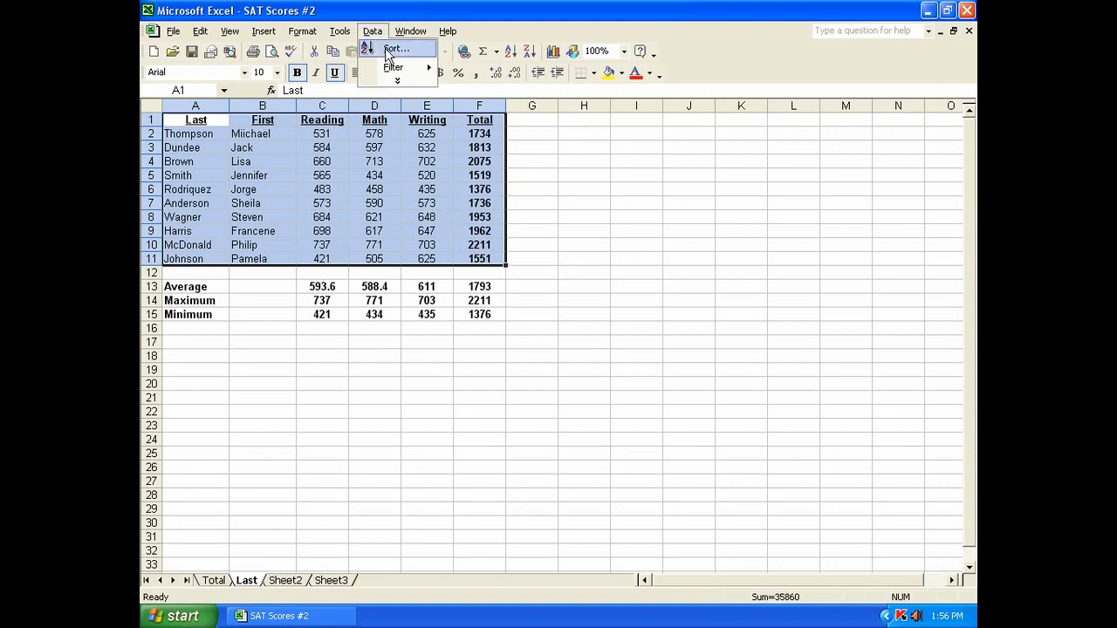
{"action": "left_click", "coordinate": [384, 45]}
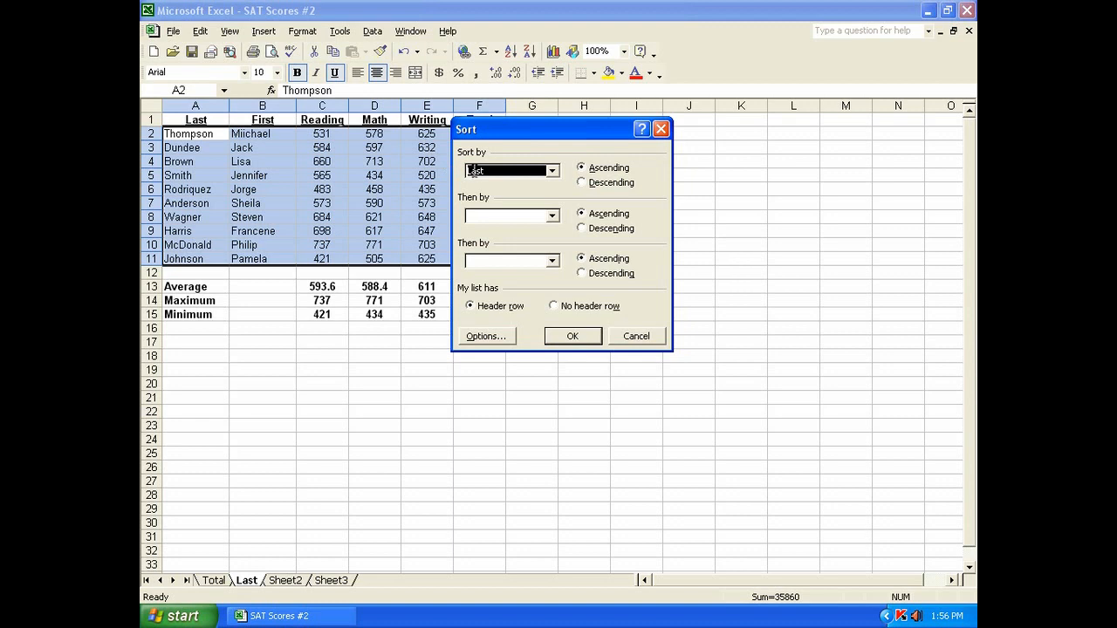
{"action": "left_click", "coordinate": [551, 174]}
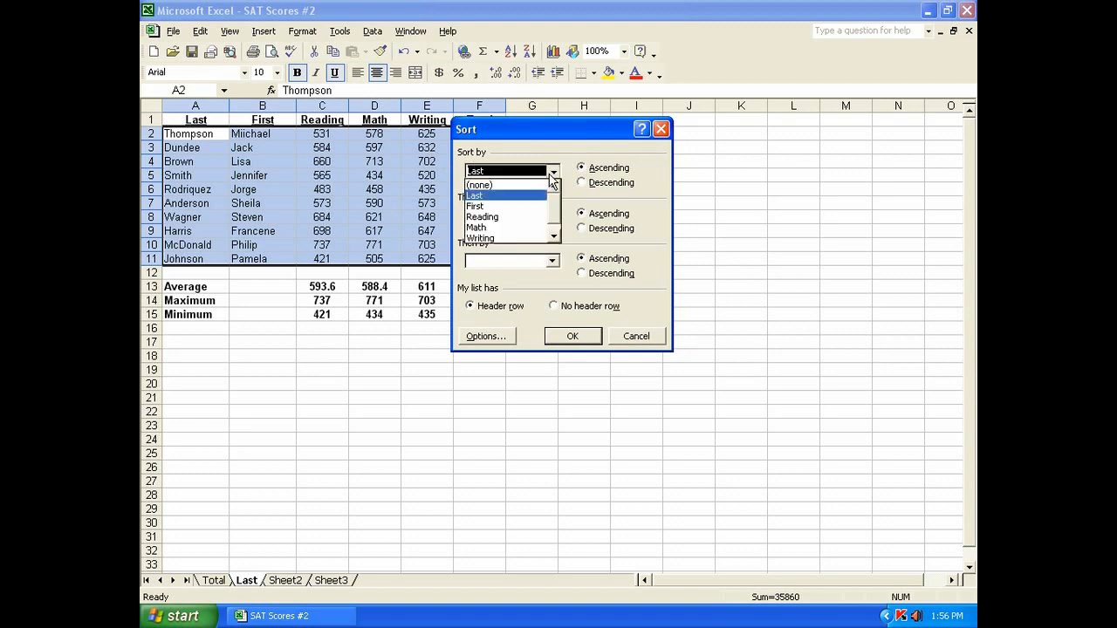
{"action": "left_click", "coordinate": [480, 199]}
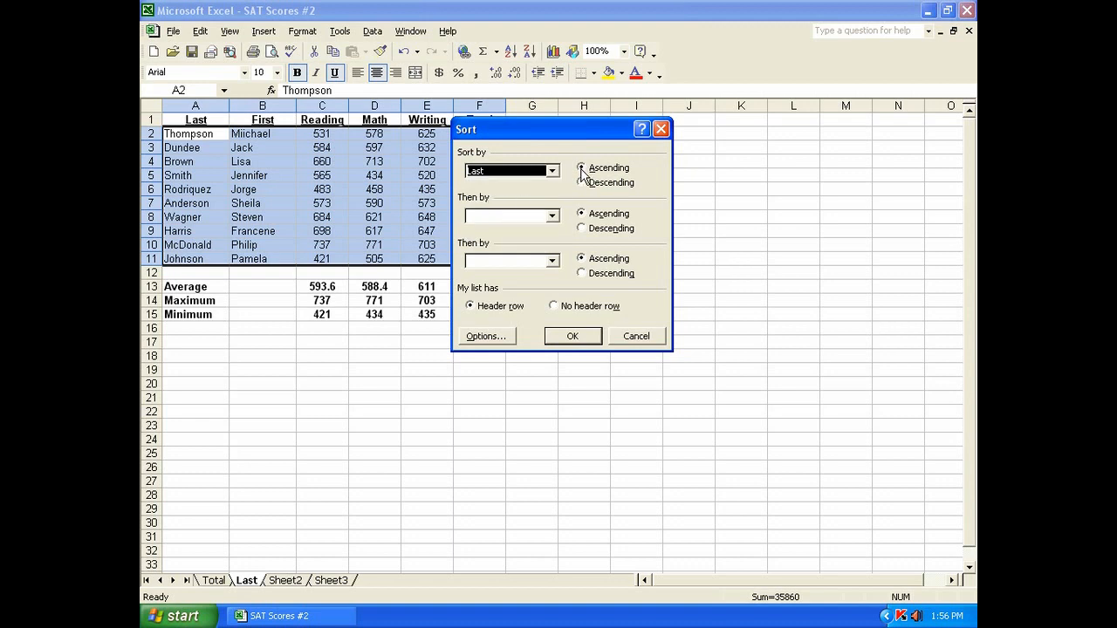
{"action": "left_click", "coordinate": [565, 338]}
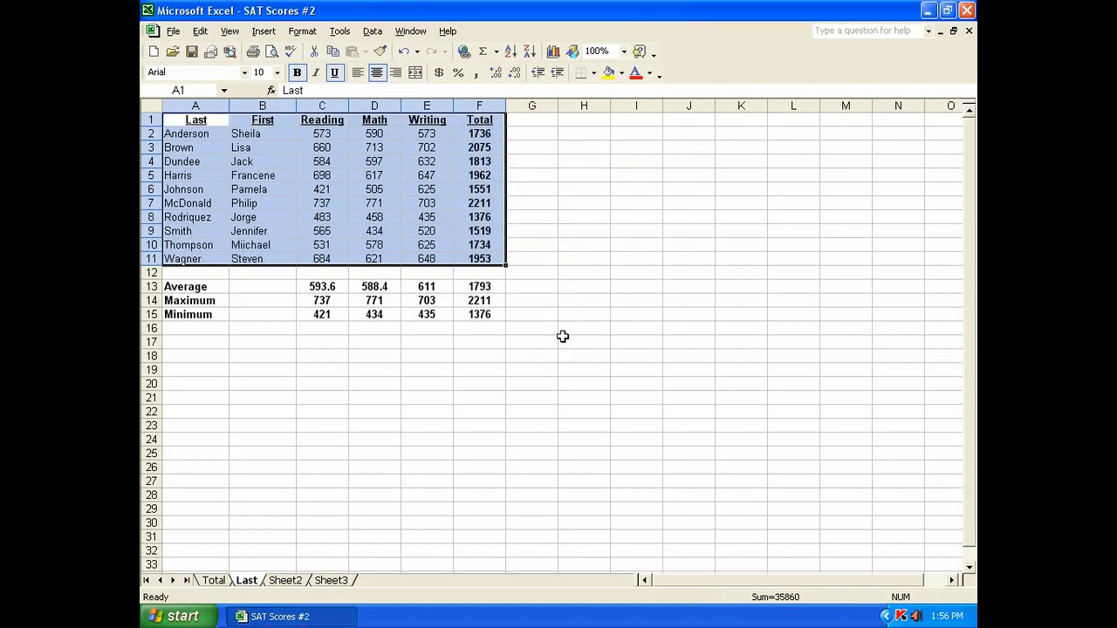
{"action": "left_click", "coordinate": [206, 132]}
{"action": "left_click_drag", "start_coordinate": [206, 133], "coordinate": [206, 258]}
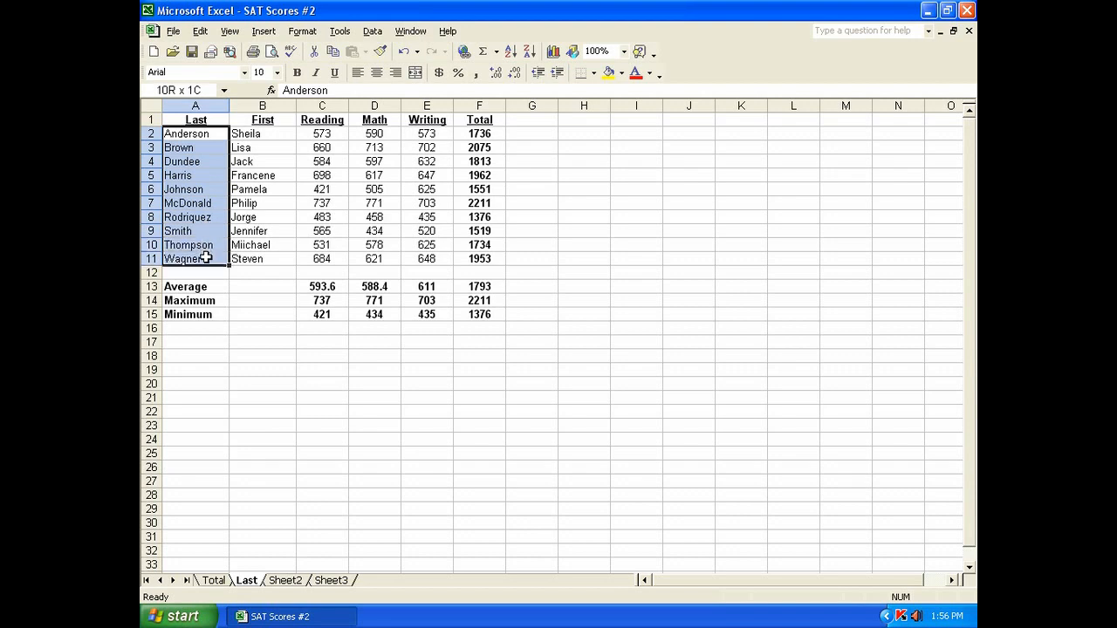
{"action": "left_click", "coordinate": [214, 135]}
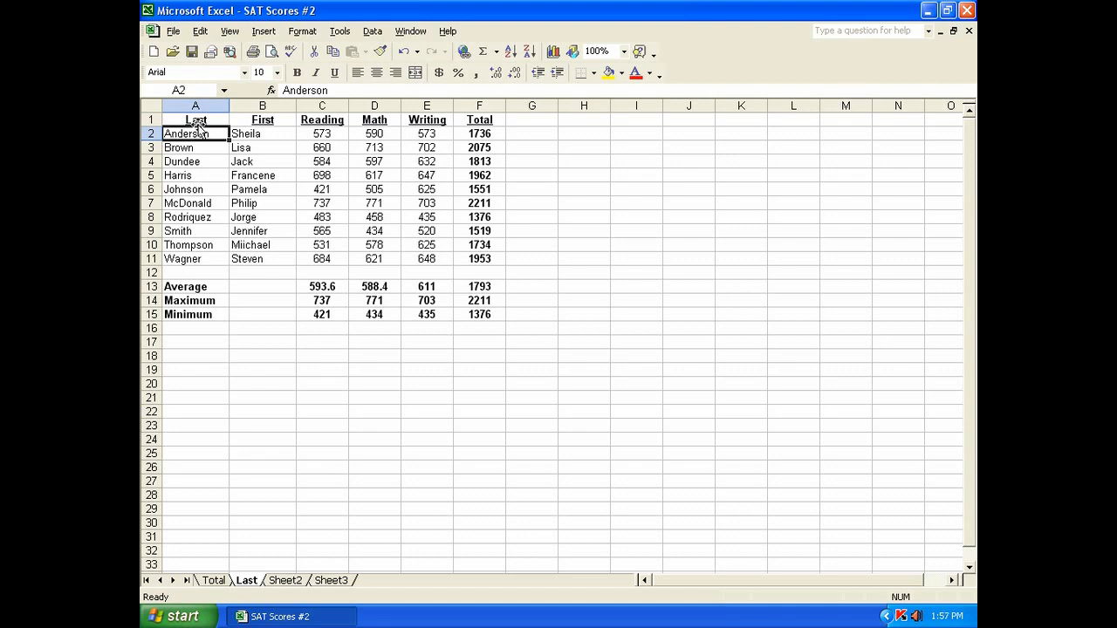
Step: On the Total sheet, sort the A1:F11 student data by the Total column in descending order
{"action": "left_click", "coordinate": [216, 582]}
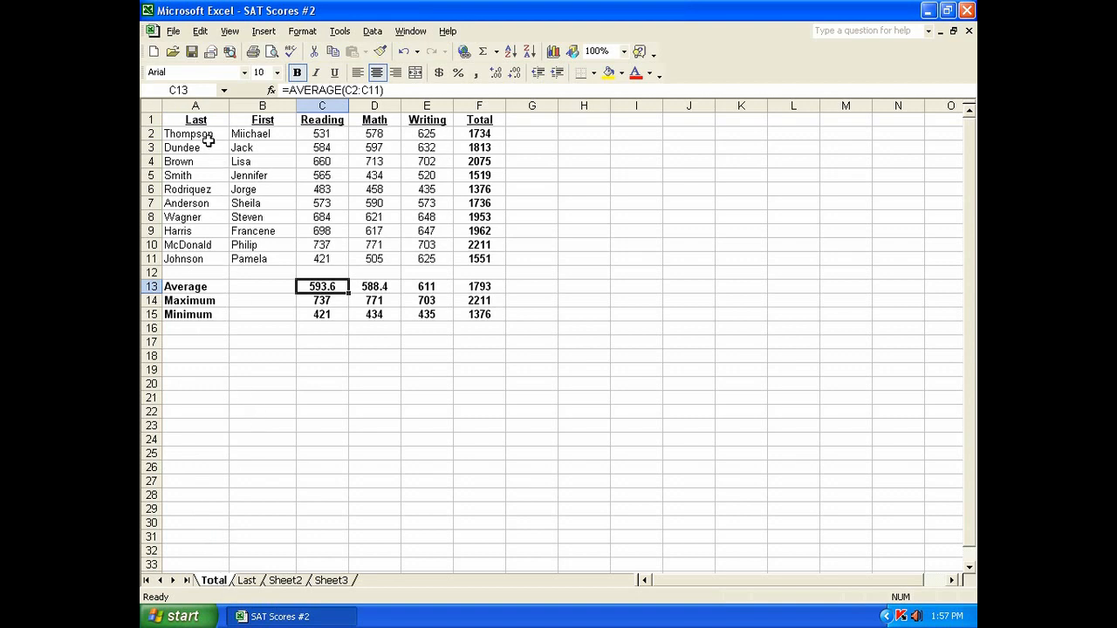
{"action": "left_click_drag", "start_coordinate": [196, 118], "coordinate": [464, 258]}
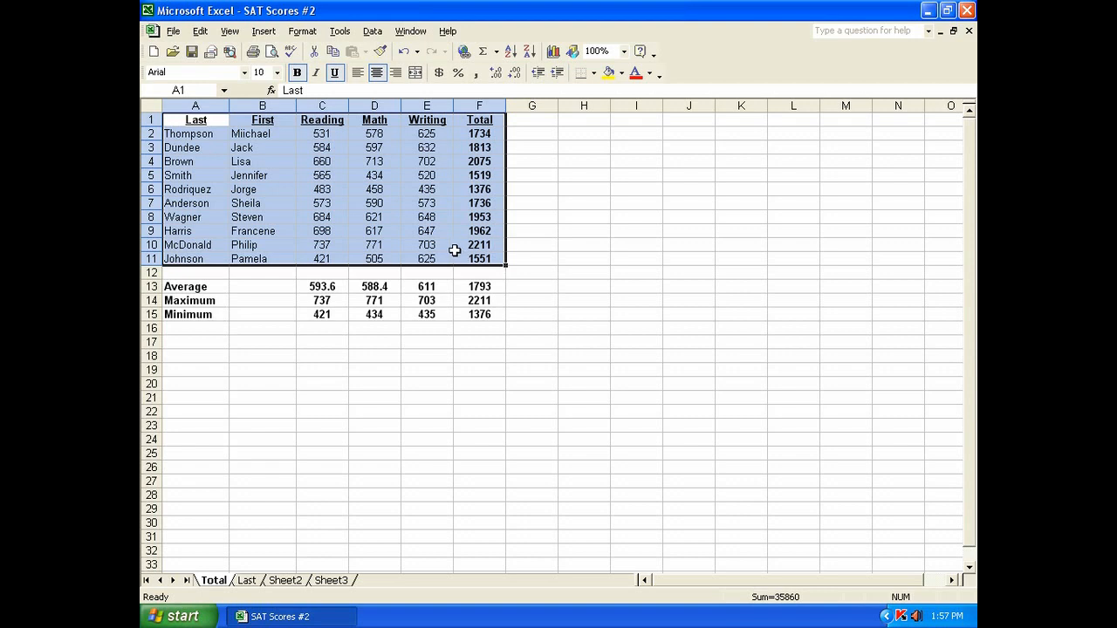
{"action": "left_click", "coordinate": [372, 32]}
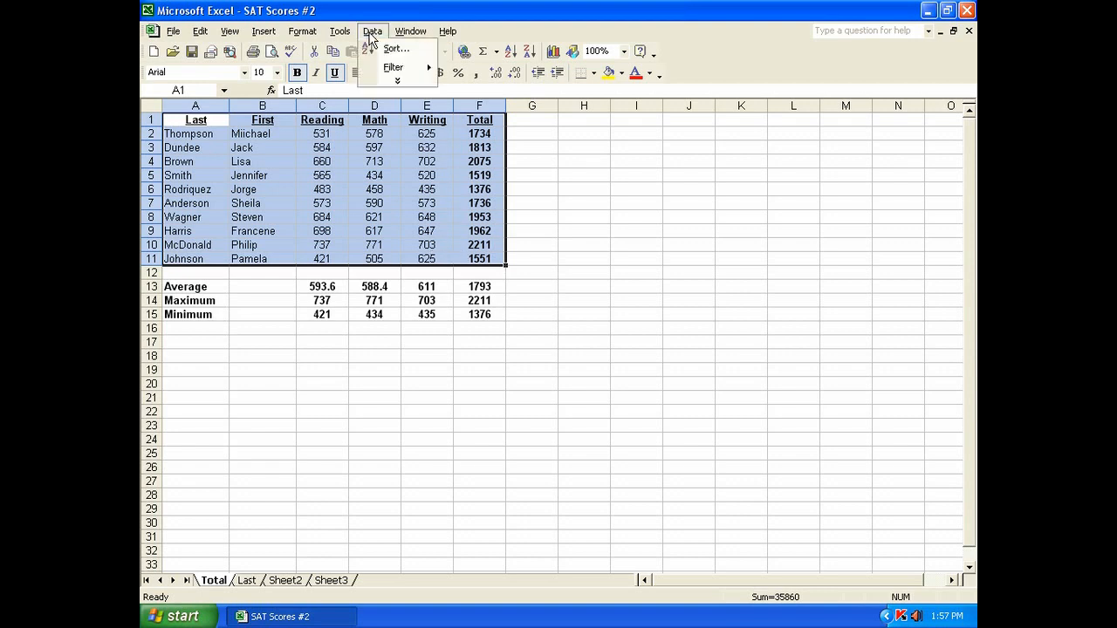
{"action": "left_click", "coordinate": [384, 50]}
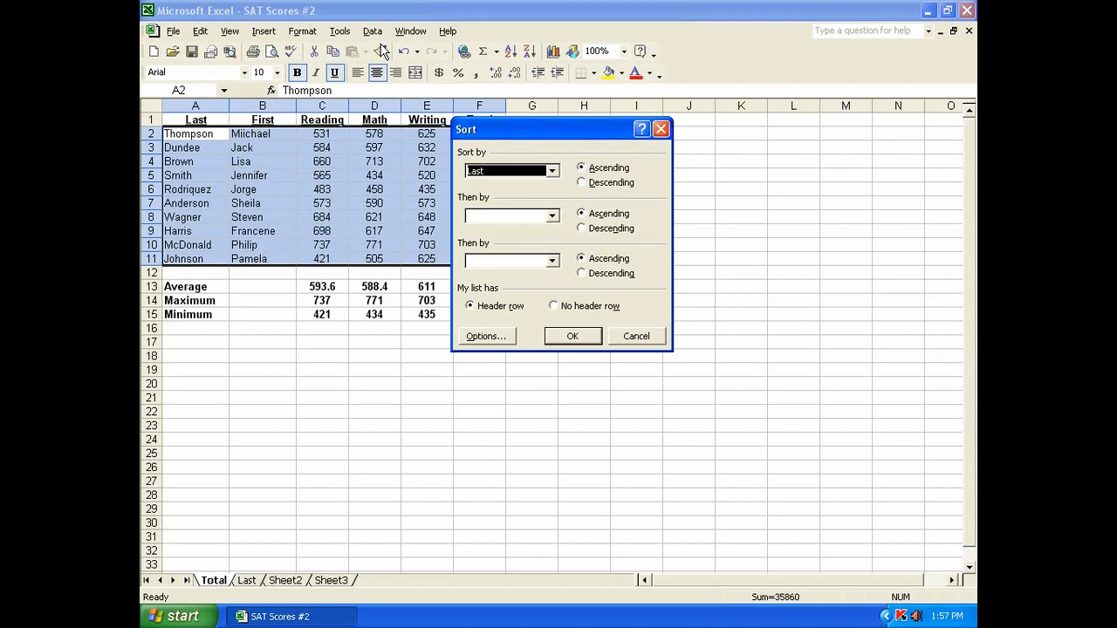
{"action": "left_click", "coordinate": [553, 173]}
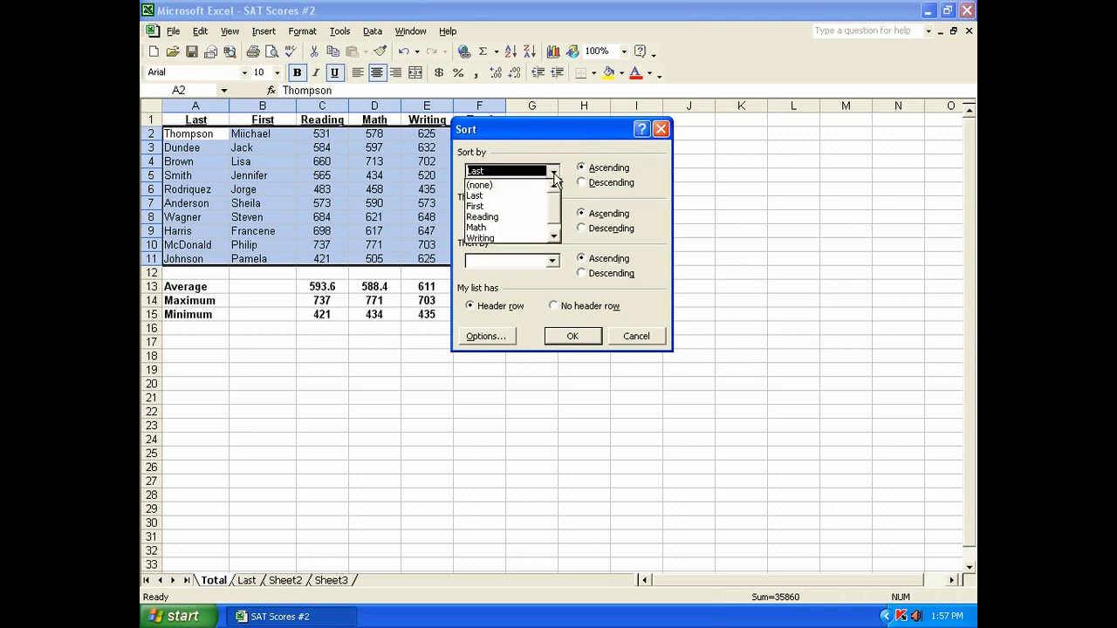
{"action": "left_click_drag", "start_coordinate": [554, 200], "coordinate": [555, 212]}
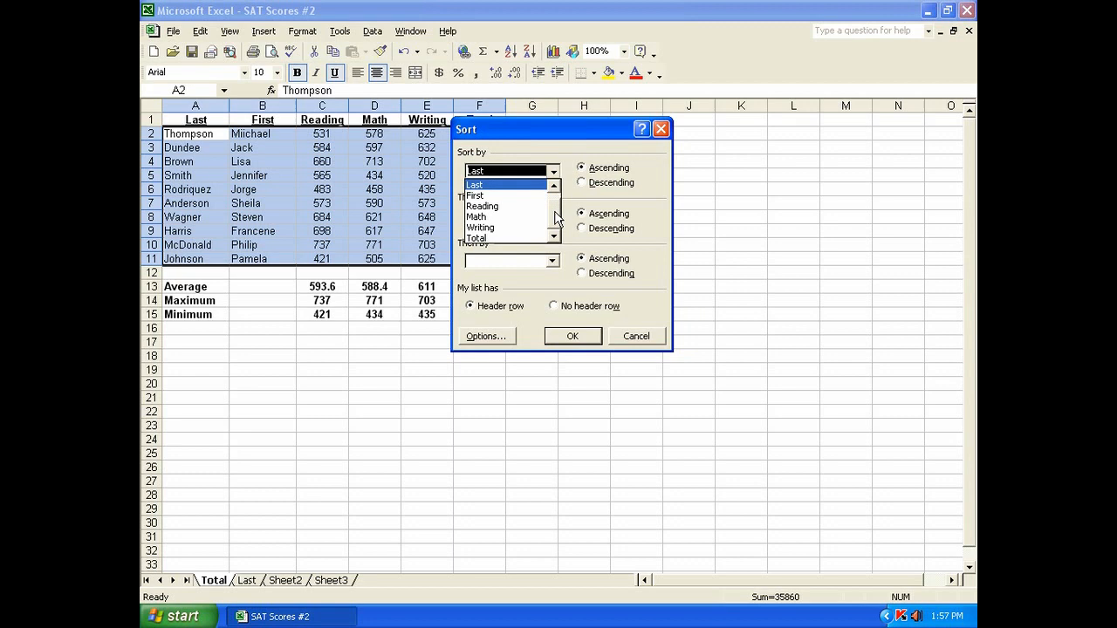
{"action": "left_click", "coordinate": [478, 238]}
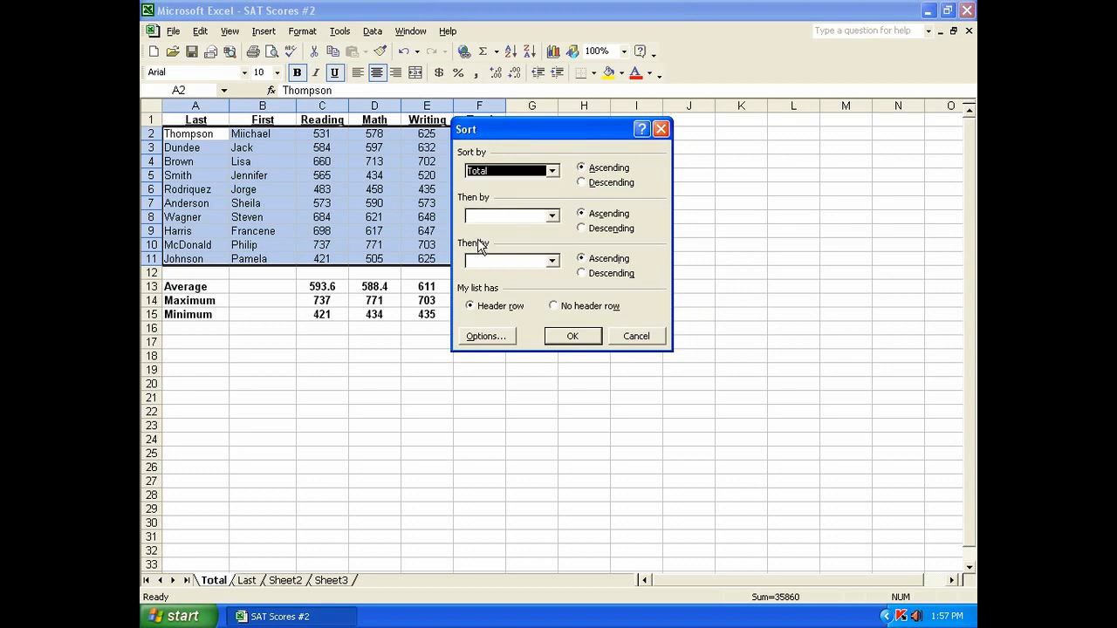
{"action": "left_click", "coordinate": [583, 186]}
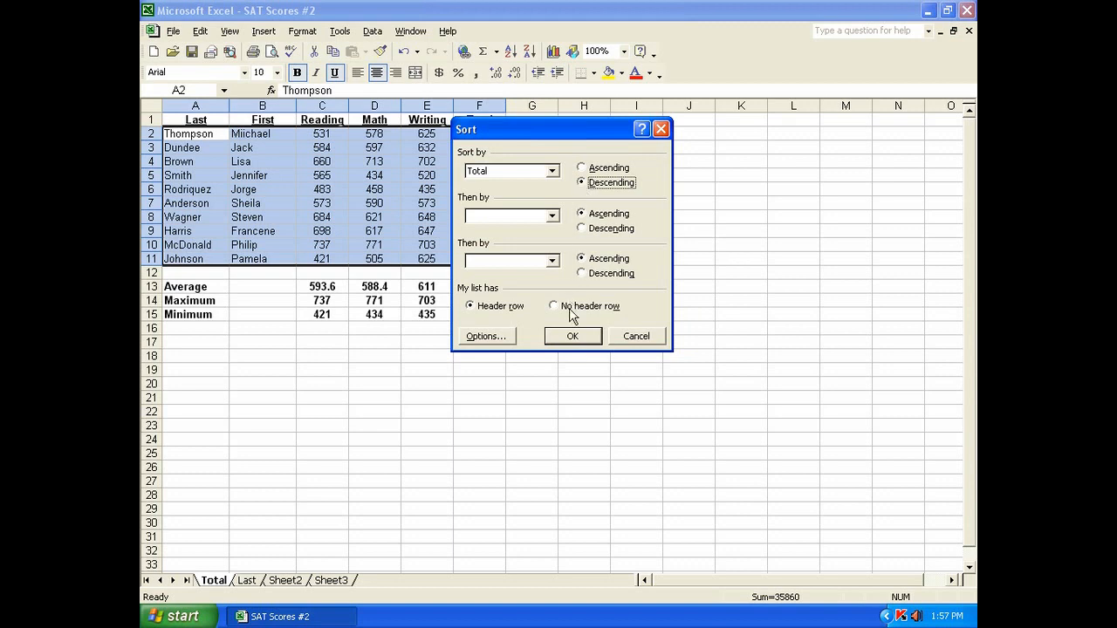
{"action": "left_click", "coordinate": [569, 335]}
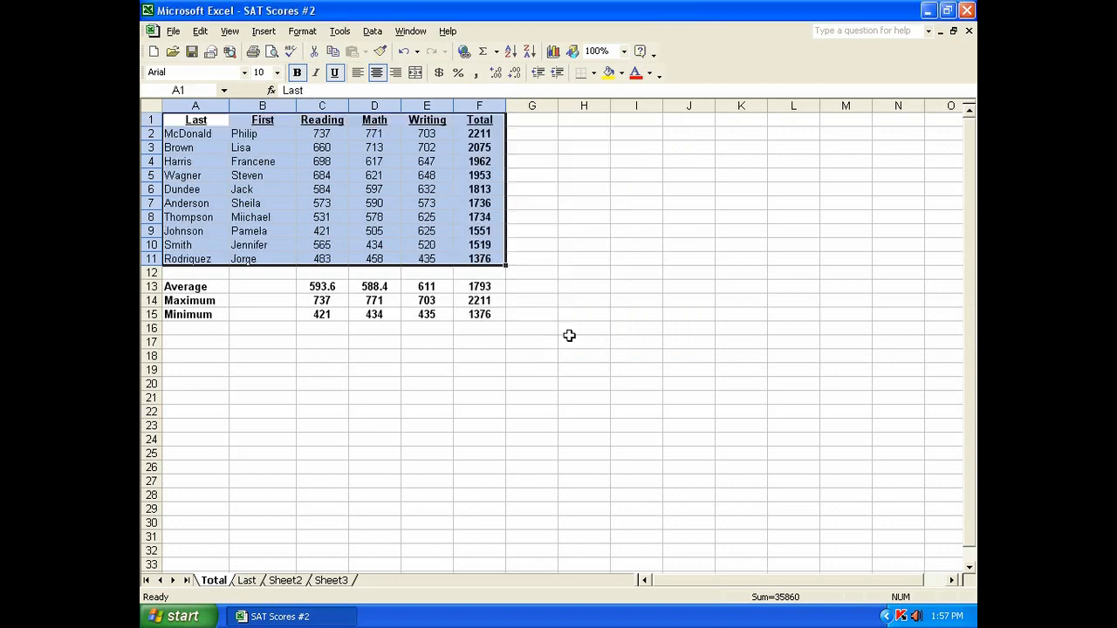
{"action": "left_click", "coordinate": [194, 135]}
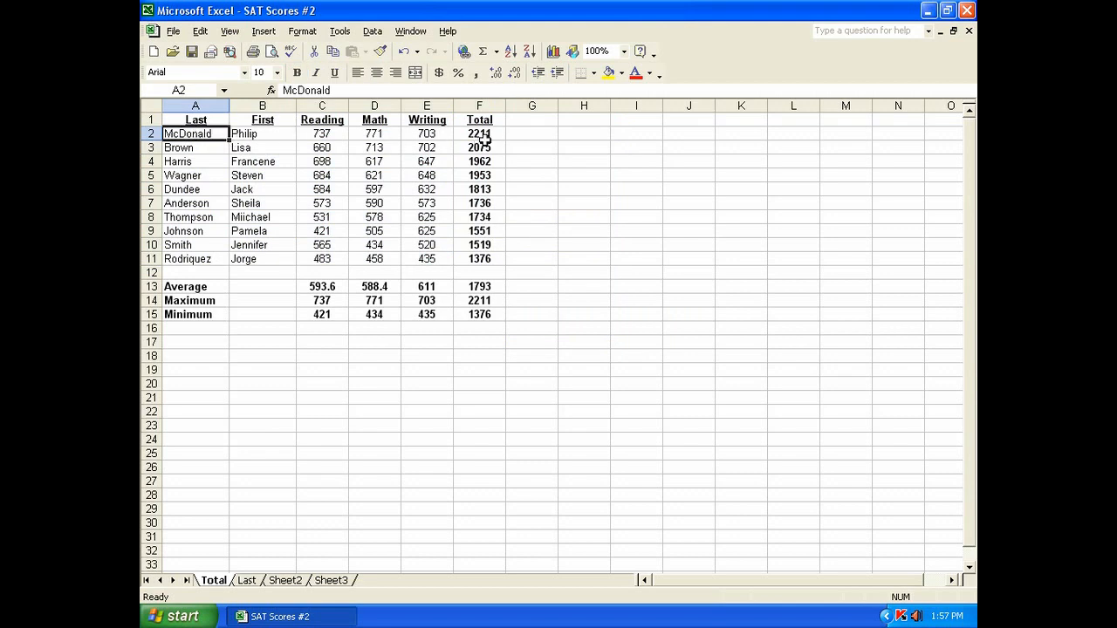